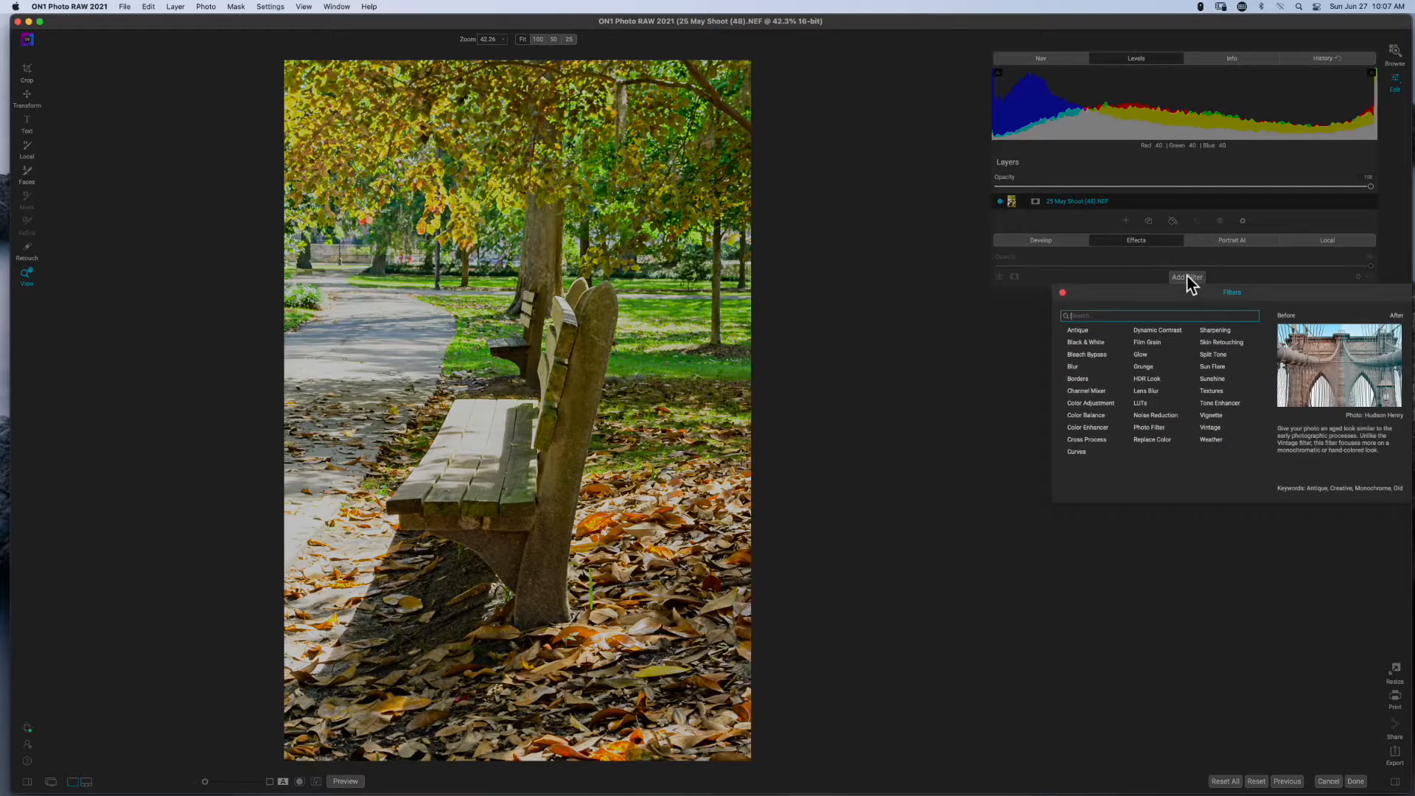
Step: Add the Antique filter to the photo, trying its Green style and resetting the filter to its defaults
{"action": "left_click", "coordinate": [1077, 331]}
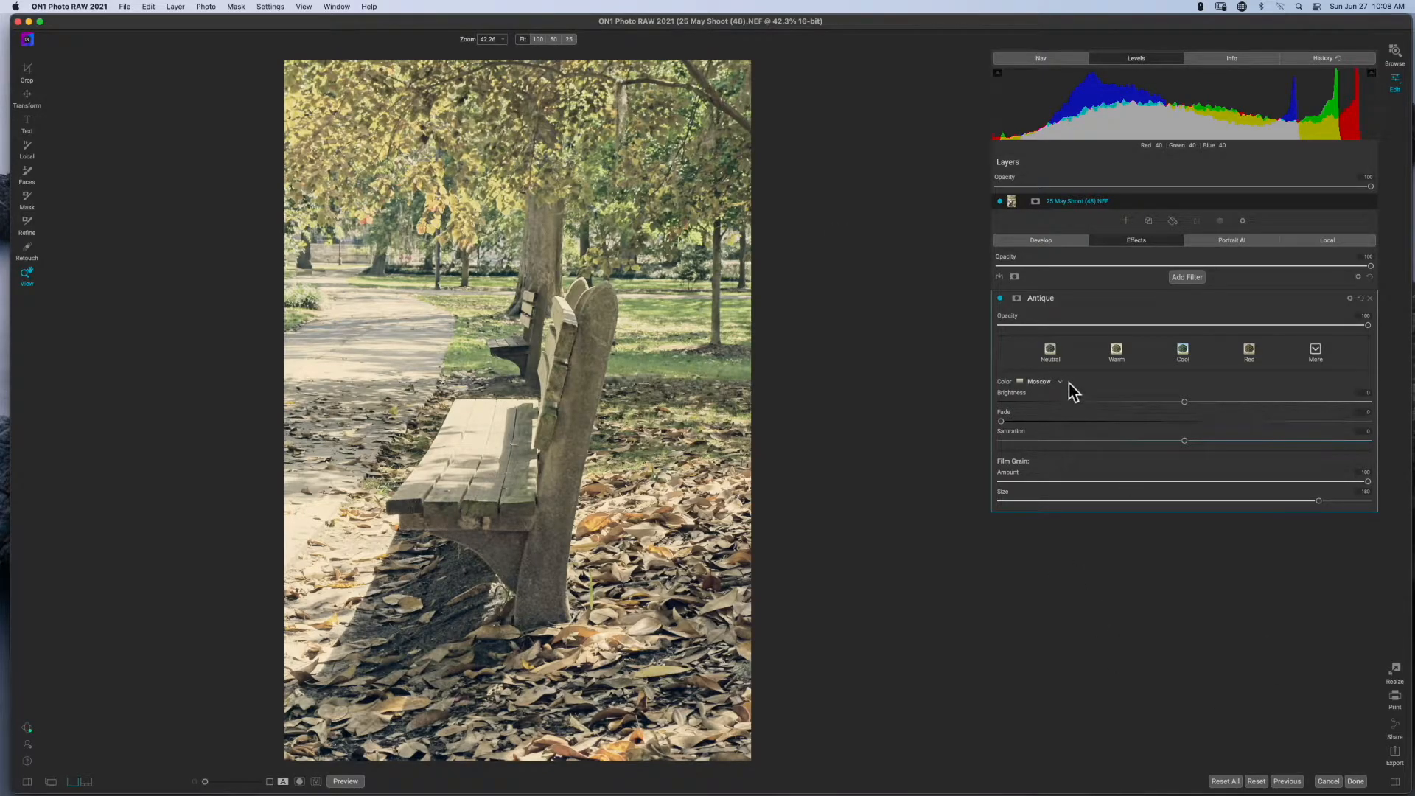
{"action": "left_click", "coordinate": [1315, 352]}
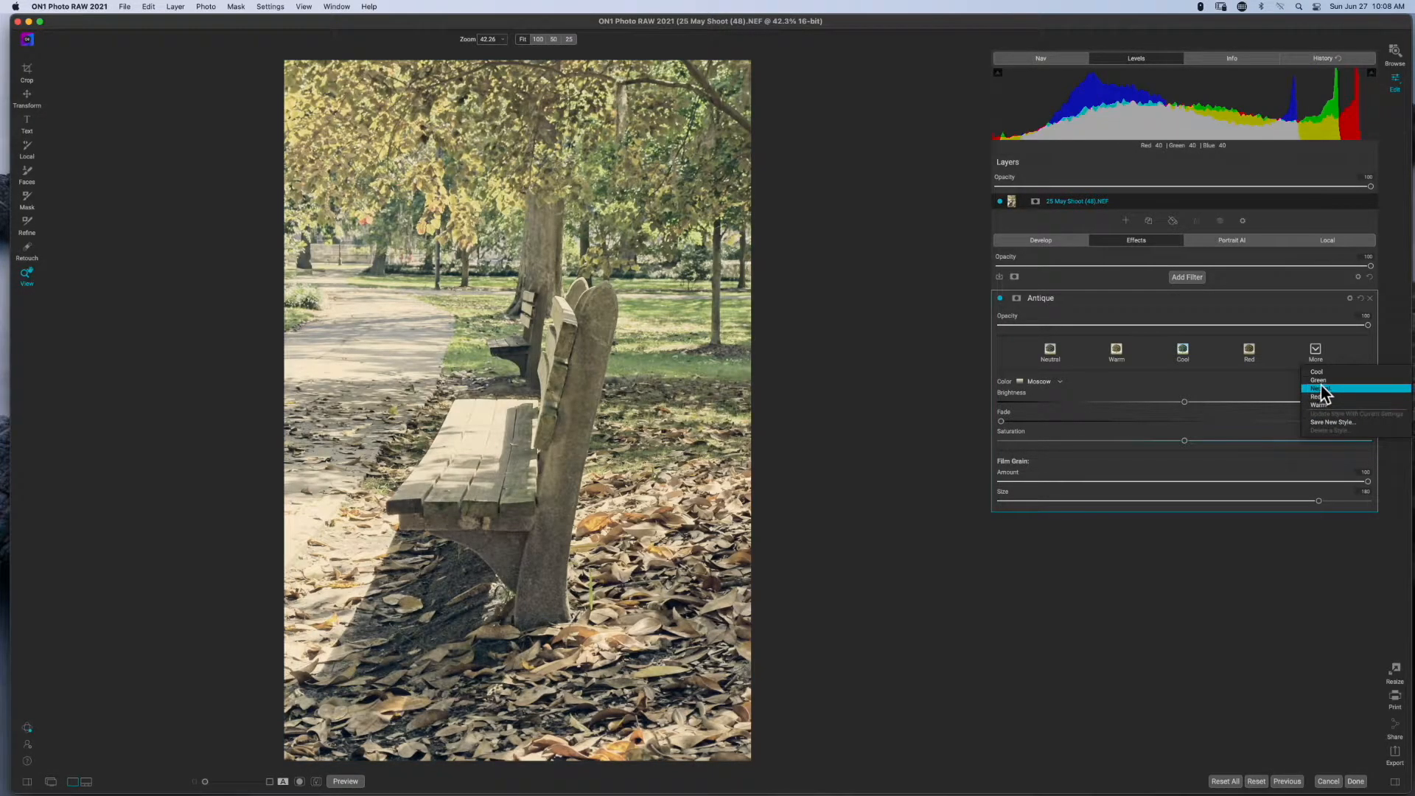
{"action": "left_click", "coordinate": [1316, 380]}
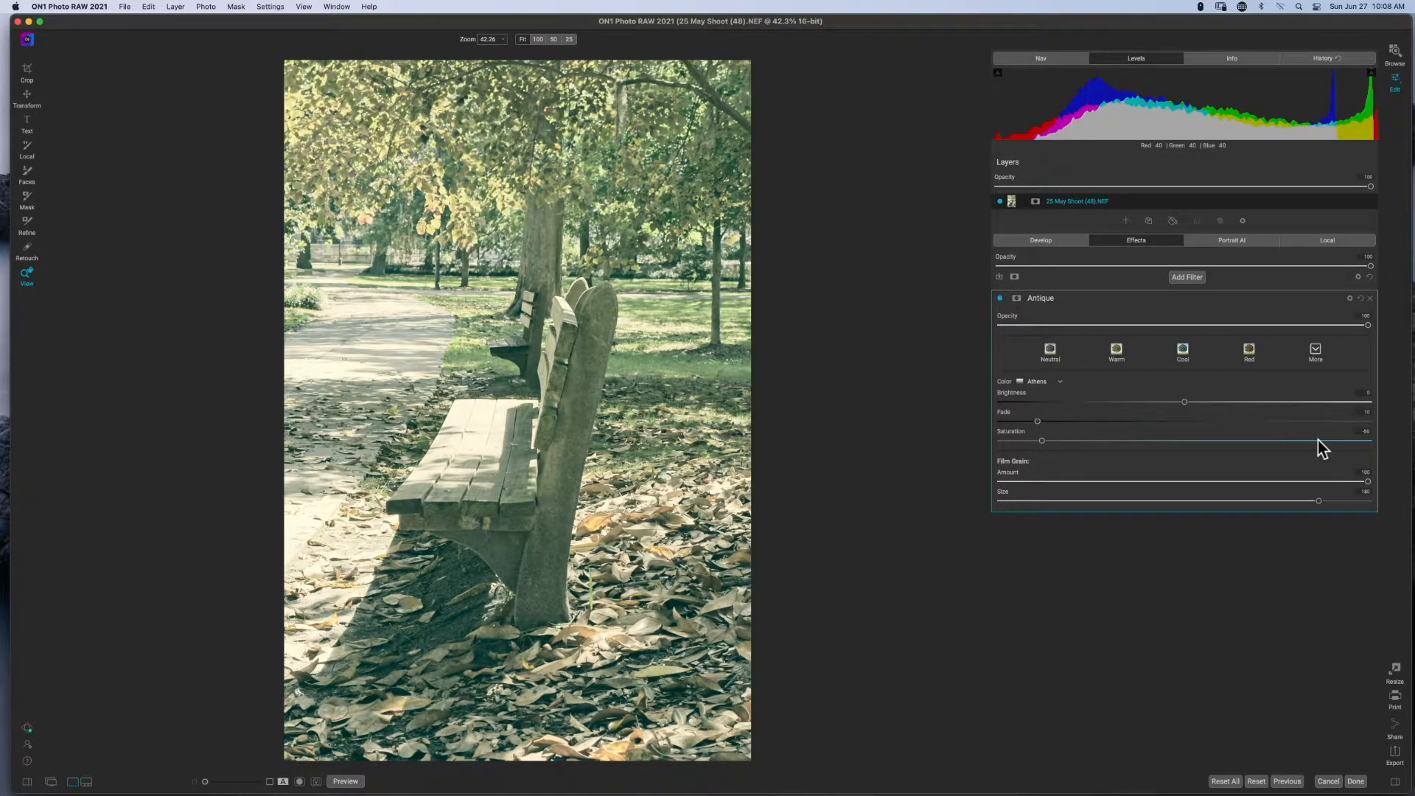
{"action": "left_click", "coordinate": [1361, 297]}
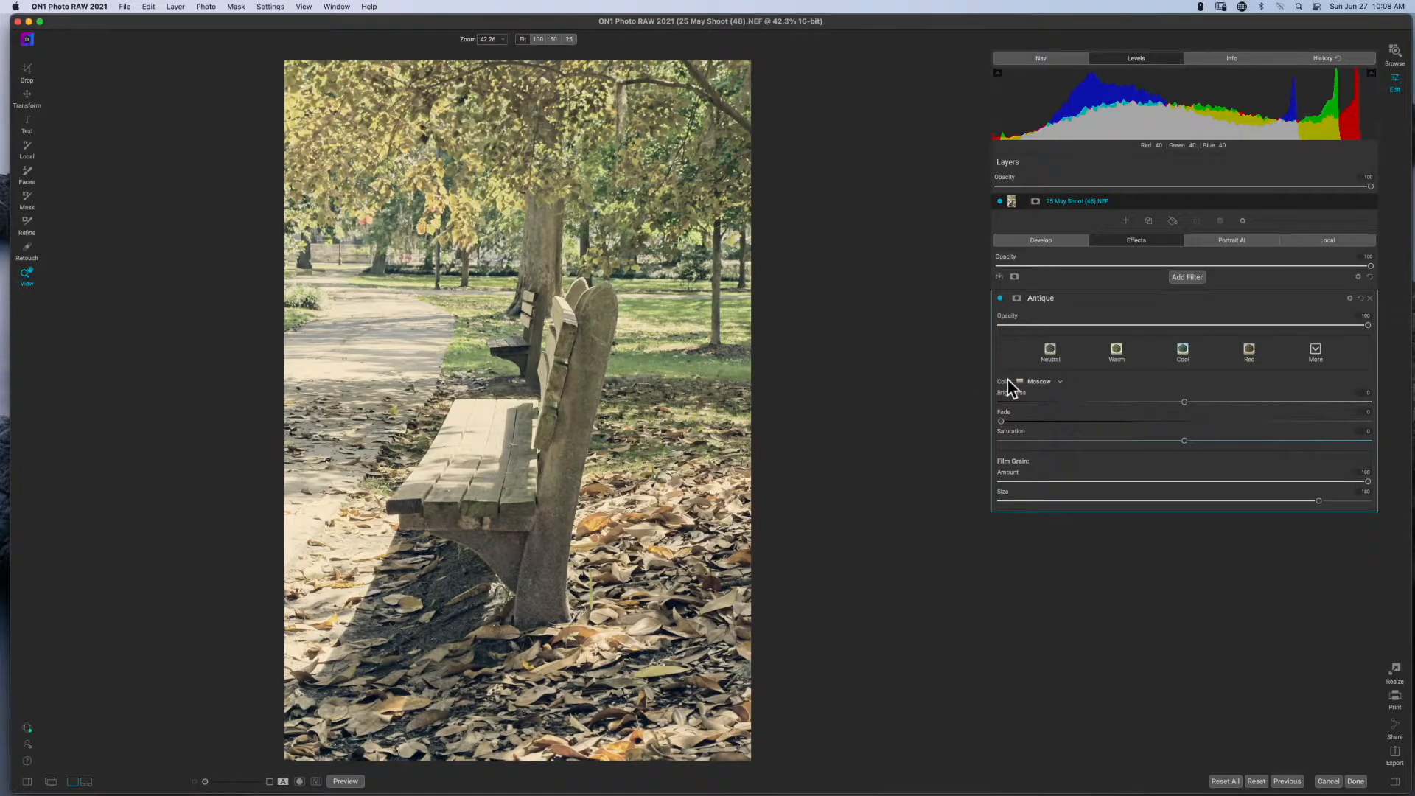
Step: Set the Antique filter's color to Stockholm and lower its brightness to about -13
{"action": "left_click", "coordinate": [1041, 382]}
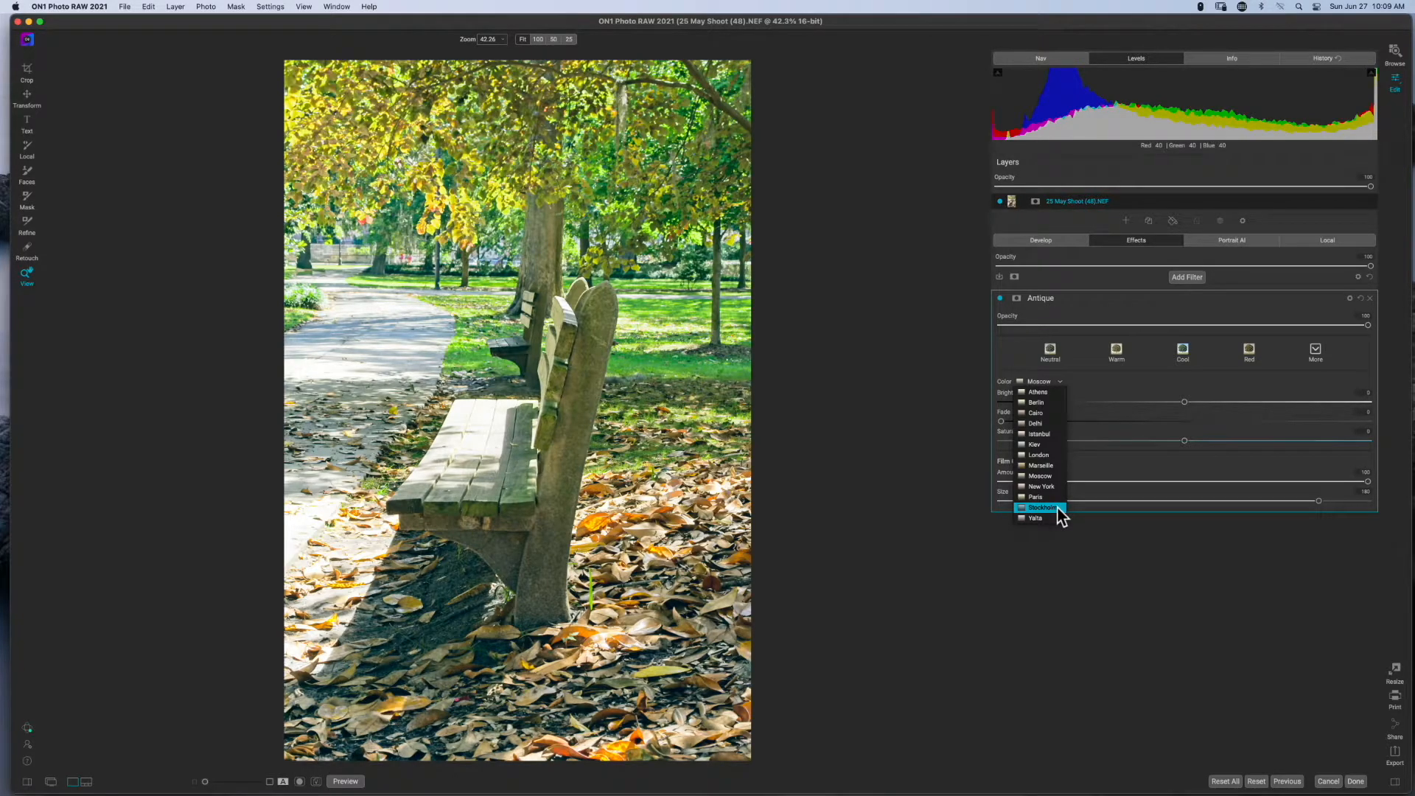
{"action": "left_click", "coordinate": [1041, 507]}
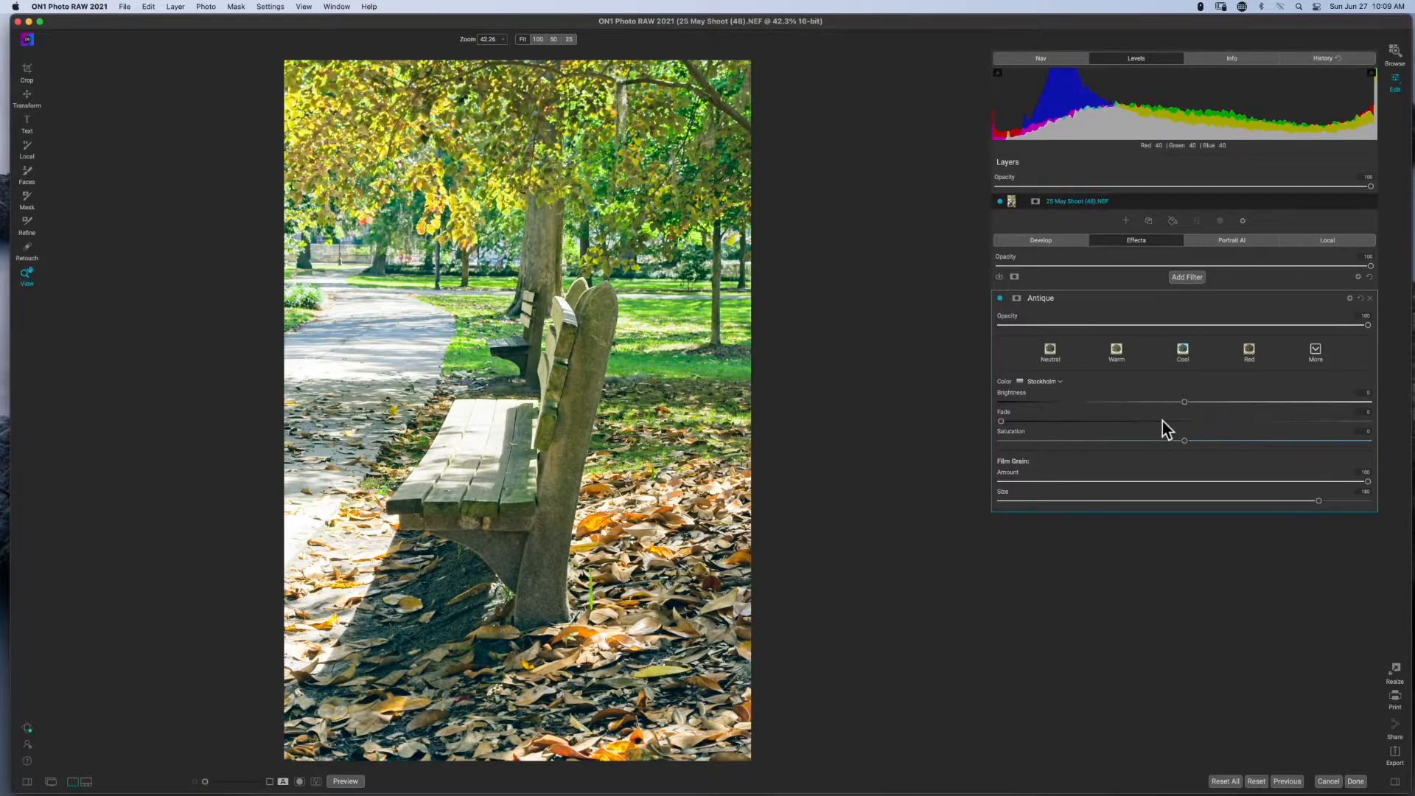
{"action": "left_click_drag", "start_coordinate": [1183, 403], "coordinate": [1137, 417]}
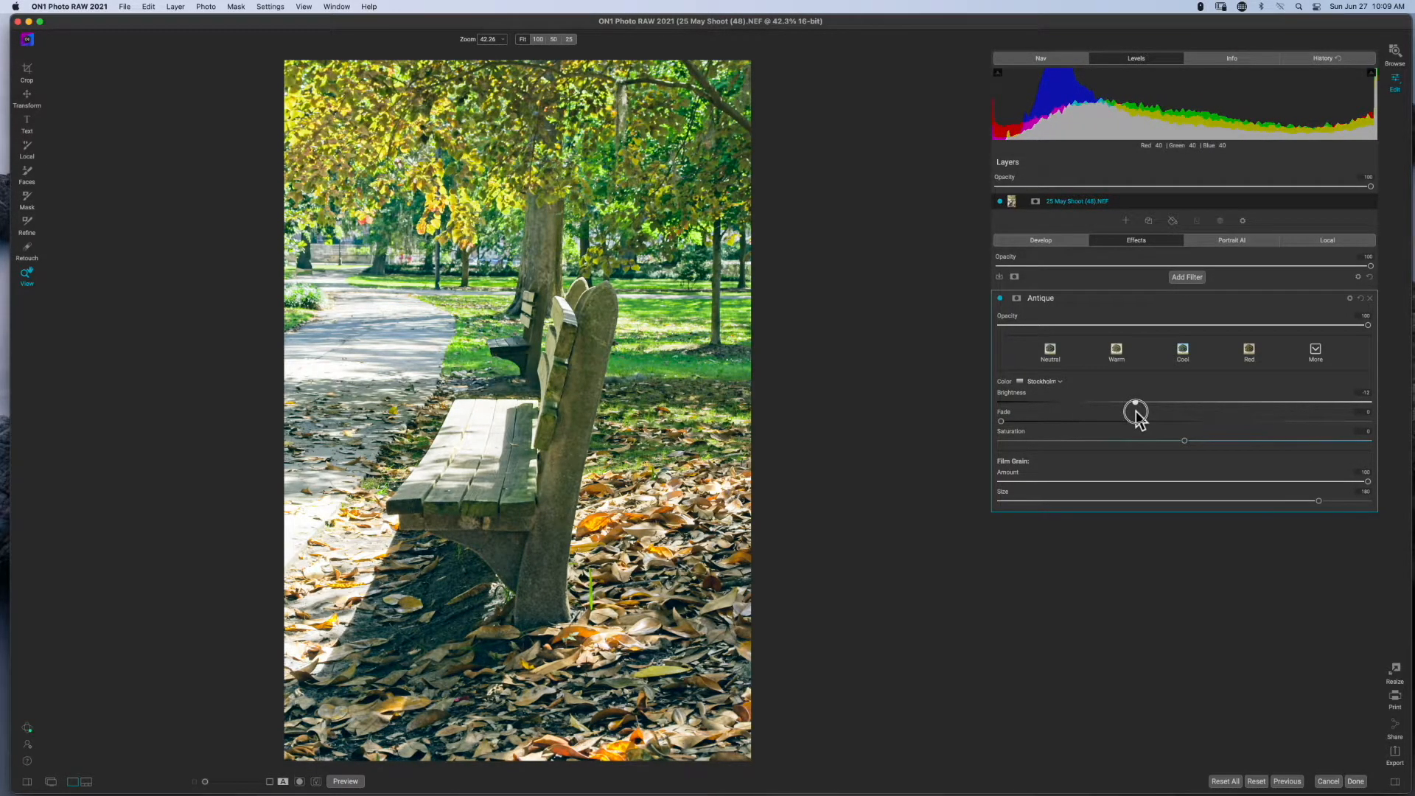
{"action": "left_click", "coordinate": [1042, 381]}
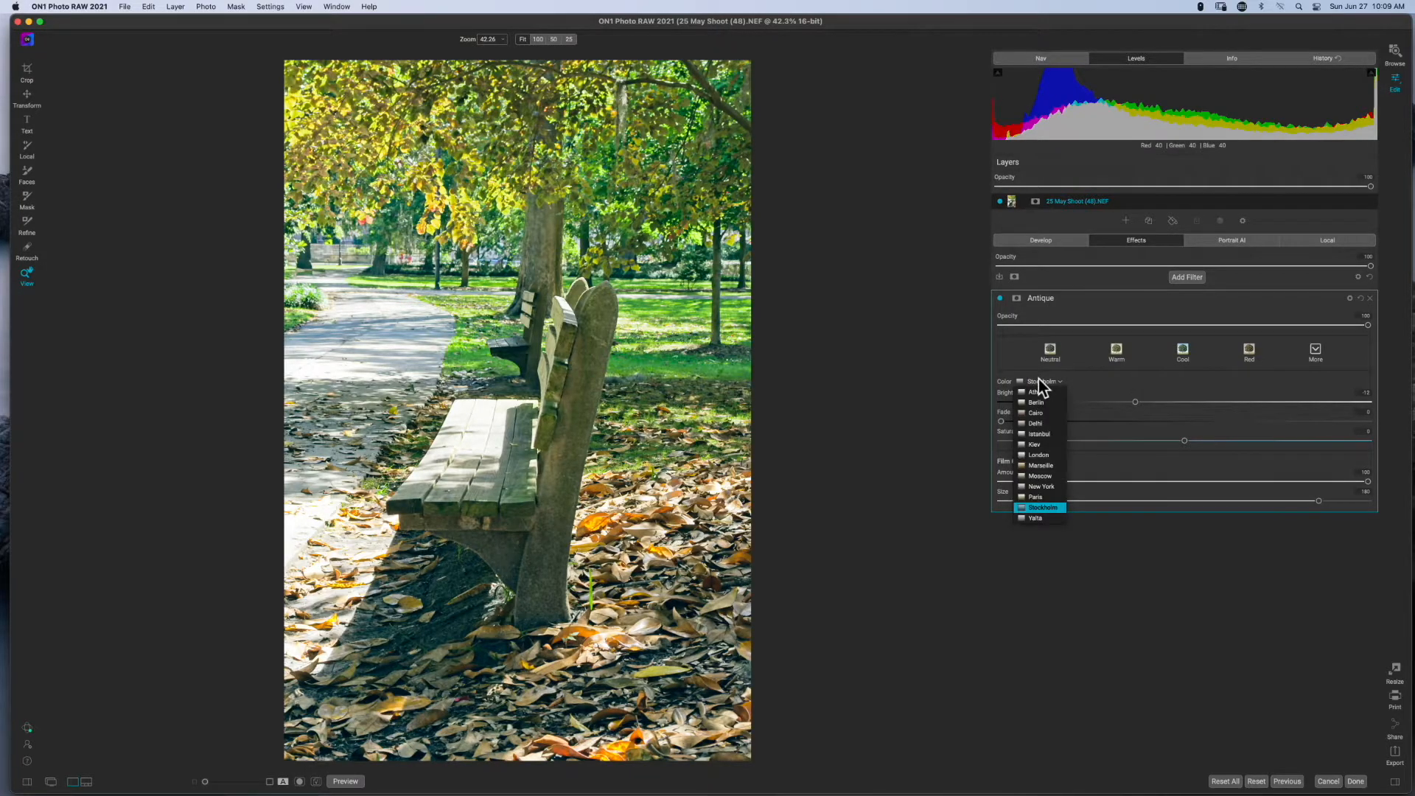
{"action": "left_click", "coordinate": [1152, 387]}
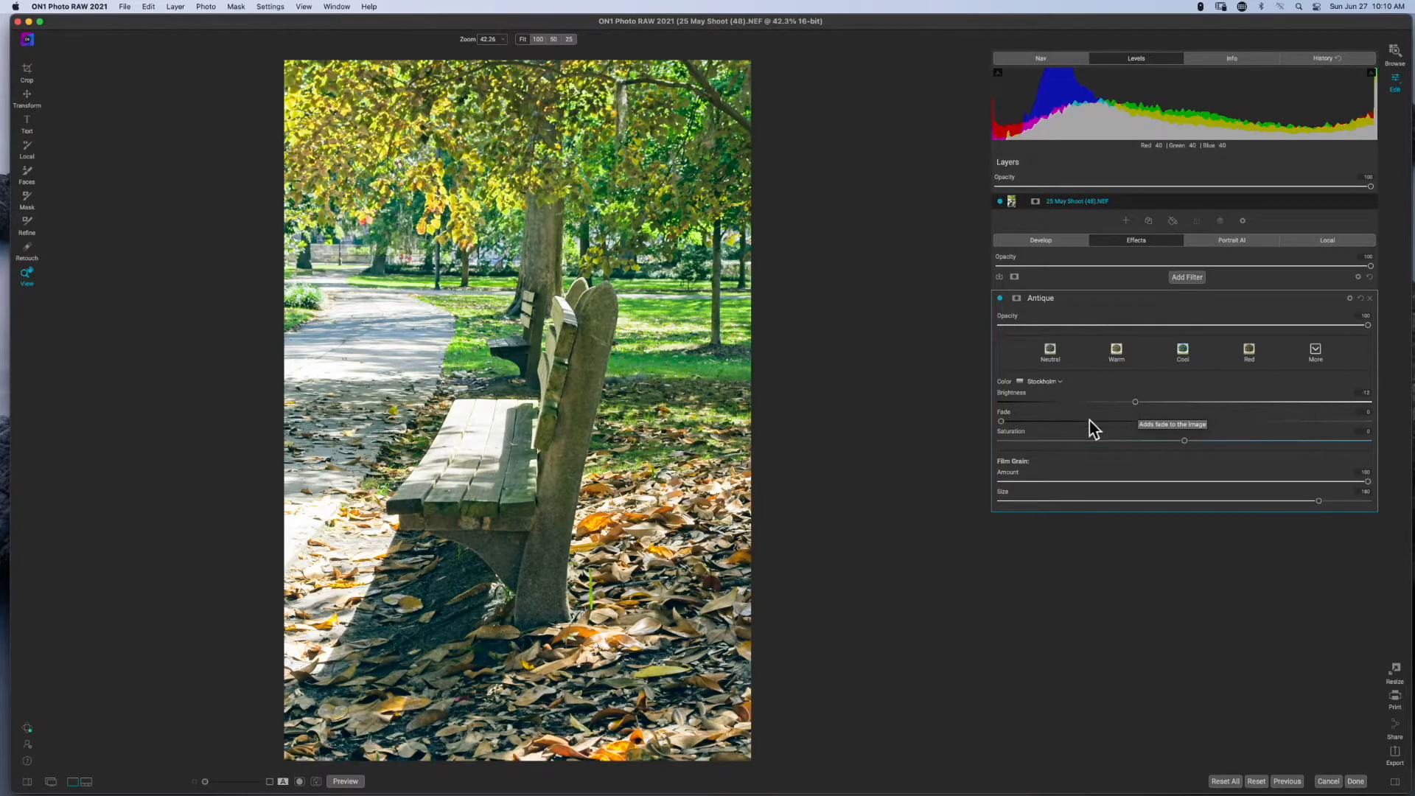
Step: Try out the fade amount on the Antique filter and return it to 0
{"action": "left_click", "coordinate": [1002, 422]}
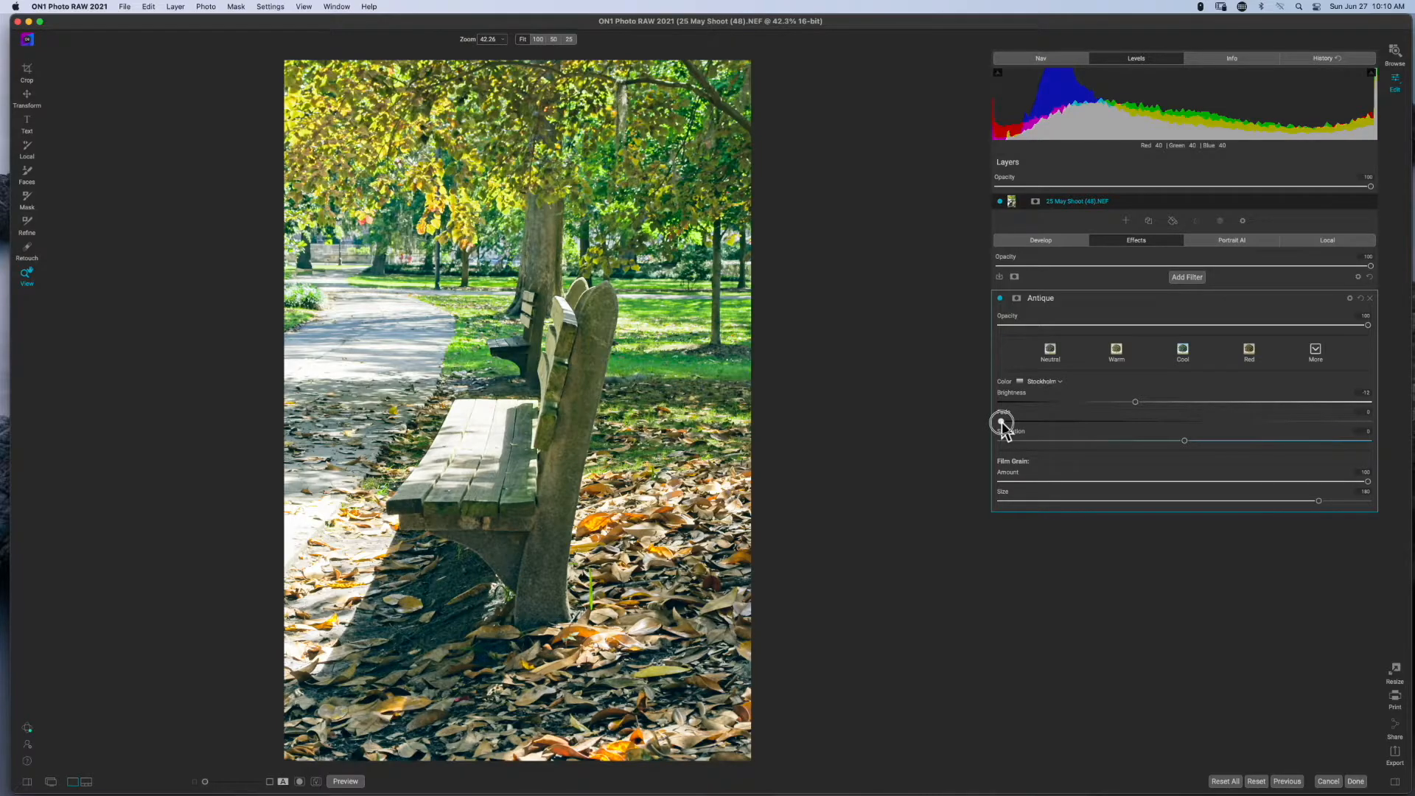
{"action": "mouse_move", "coordinate": [1002, 422]}
{"action": "left_mouse_down"}
{"action": "mouse_move", "coordinate": [1333, 434]}
{"action": "mouse_move", "coordinate": [989, 437]}
{"action": "left_mouse_up"}
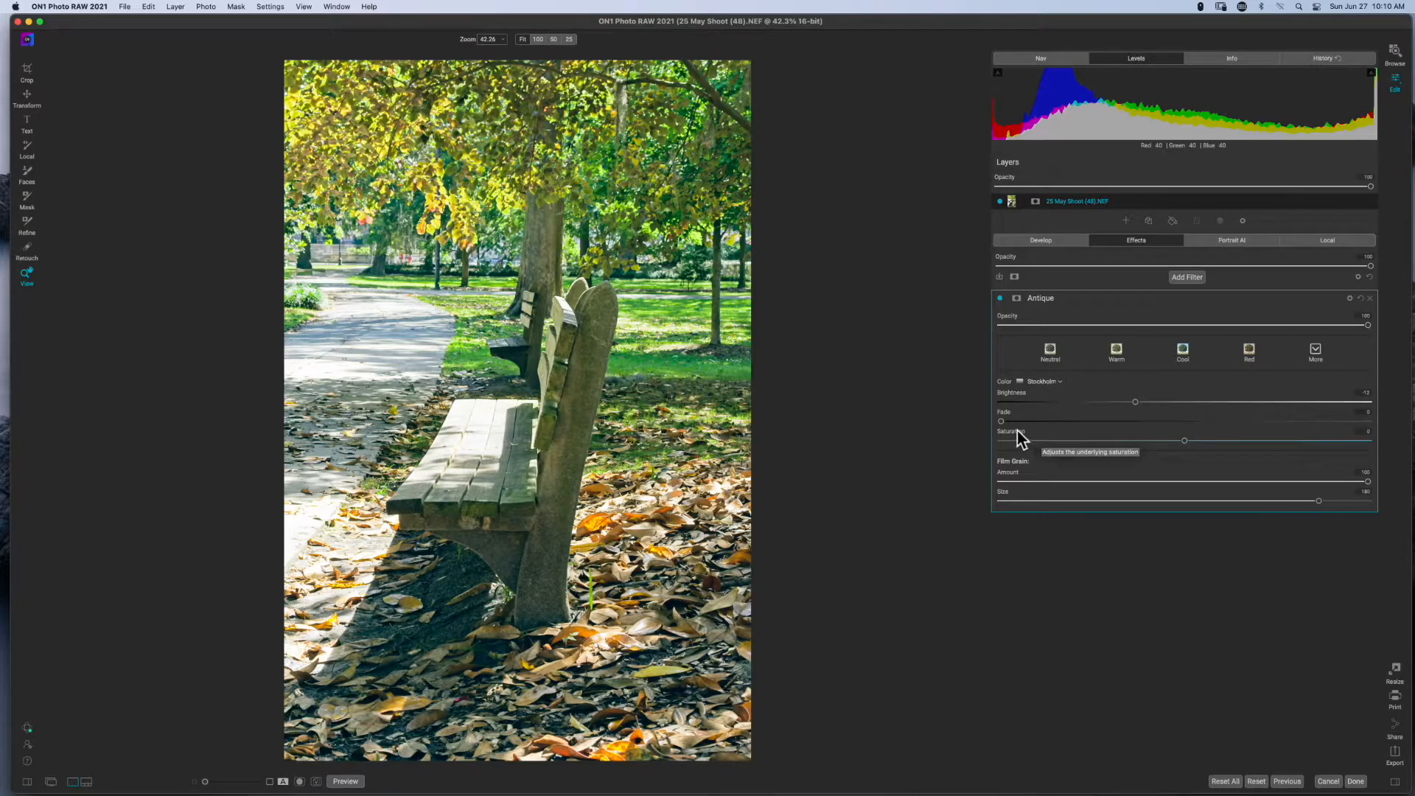
{"action": "mouse_move", "coordinate": [1001, 421]}
{"action": "left_mouse_down"}
{"action": "mouse_move", "coordinate": [1090, 424]}
{"action": "mouse_move", "coordinate": [1001, 422]}
{"action": "left_mouse_up"}
Step: Reduce the photo's haze to about -13 in the Develop adjustments
{"action": "key", "text": "super+1"}
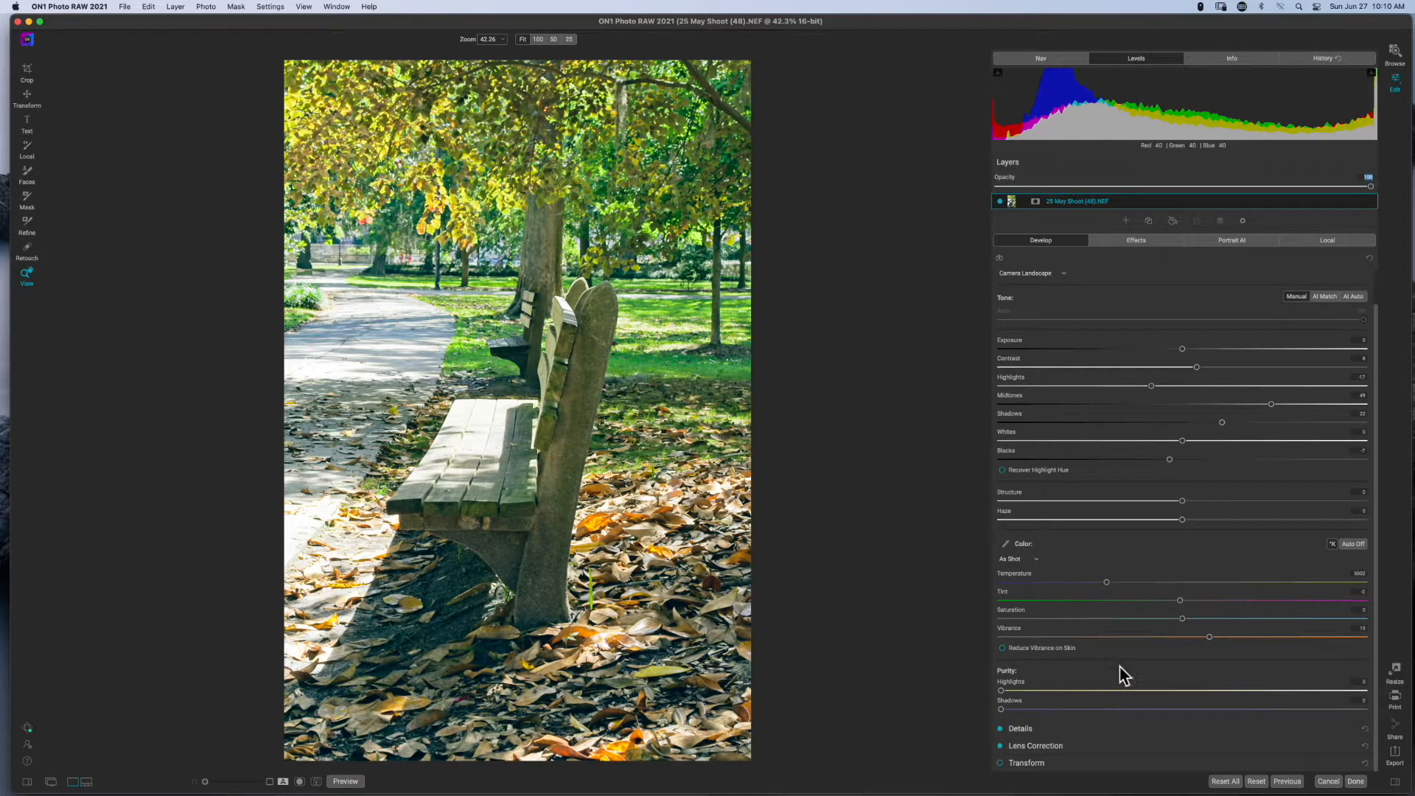
{"action": "left_click", "coordinate": [1182, 521]}
{"action": "left_click_drag", "start_coordinate": [1182, 521], "coordinate": [1152, 551]}
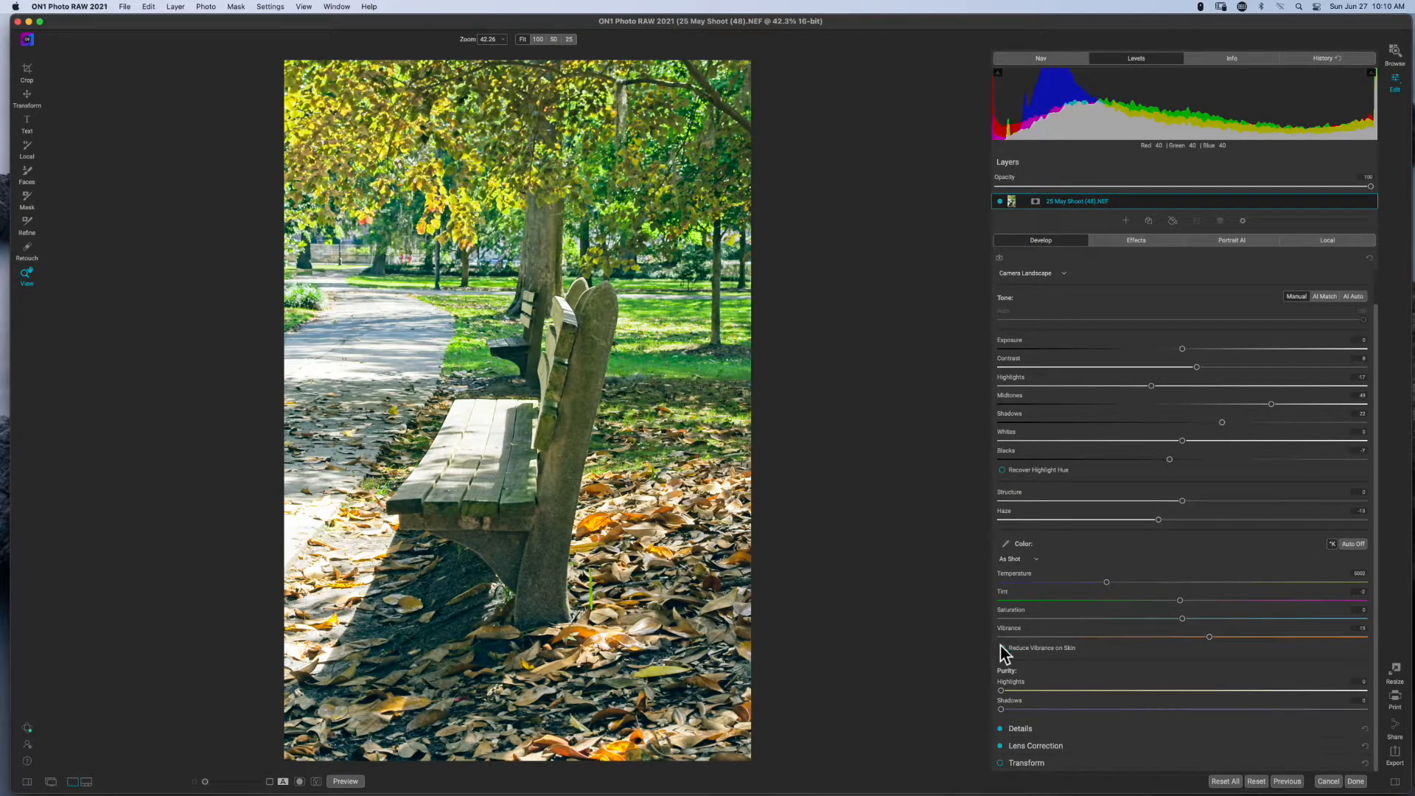
Step: Return to the effects and test the Antique filter's fade and saturation, leaving fade at 0 and saturation at 1
{"action": "left_click", "coordinate": [1136, 242]}
{"action": "mouse_move", "coordinate": [1005, 424]}
{"action": "left_mouse_down"}
{"action": "mouse_move", "coordinate": [1103, 423]}
{"action": "mouse_move", "coordinate": [988, 430]}
{"action": "left_mouse_up"}
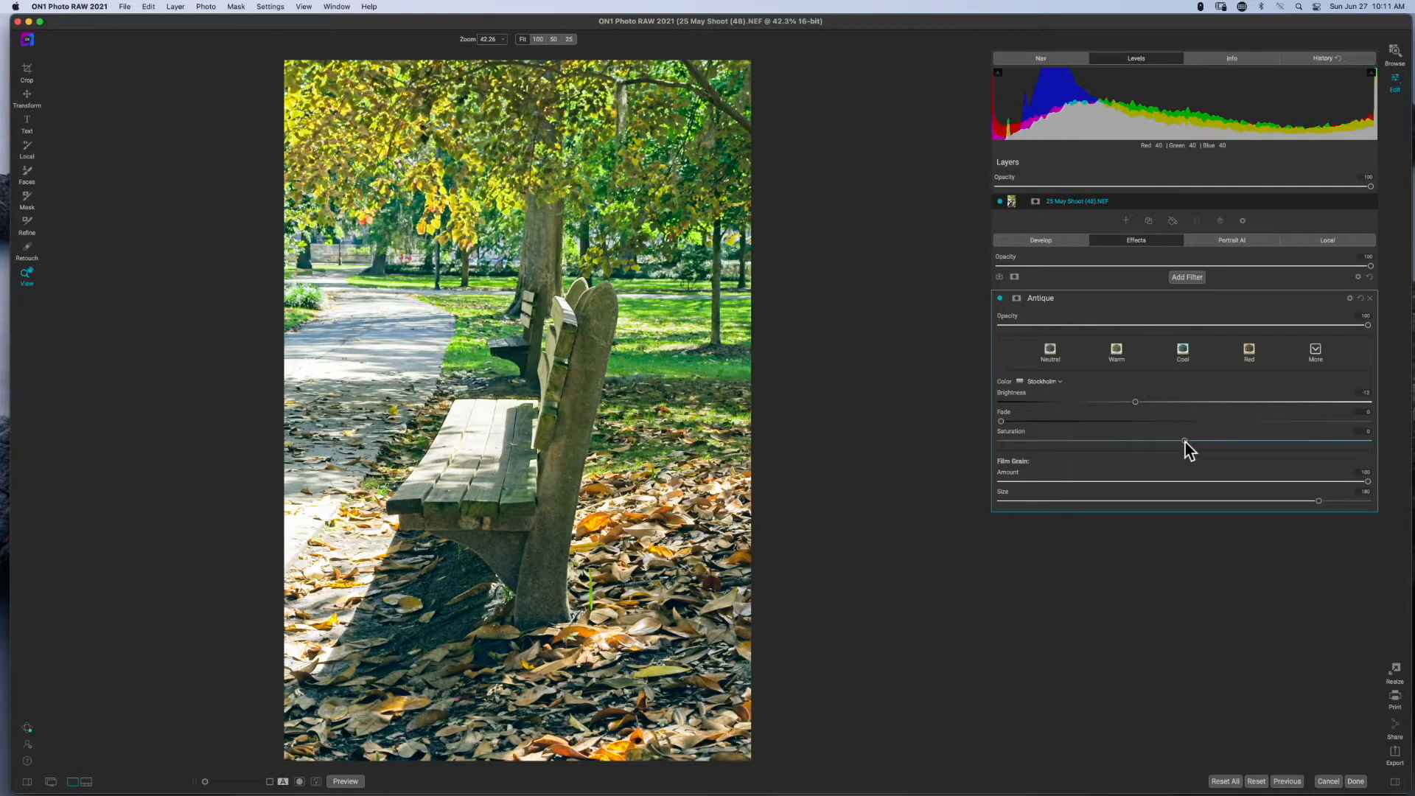
{"action": "left_click_drag", "start_coordinate": [1185, 442], "coordinate": [1286, 460]}
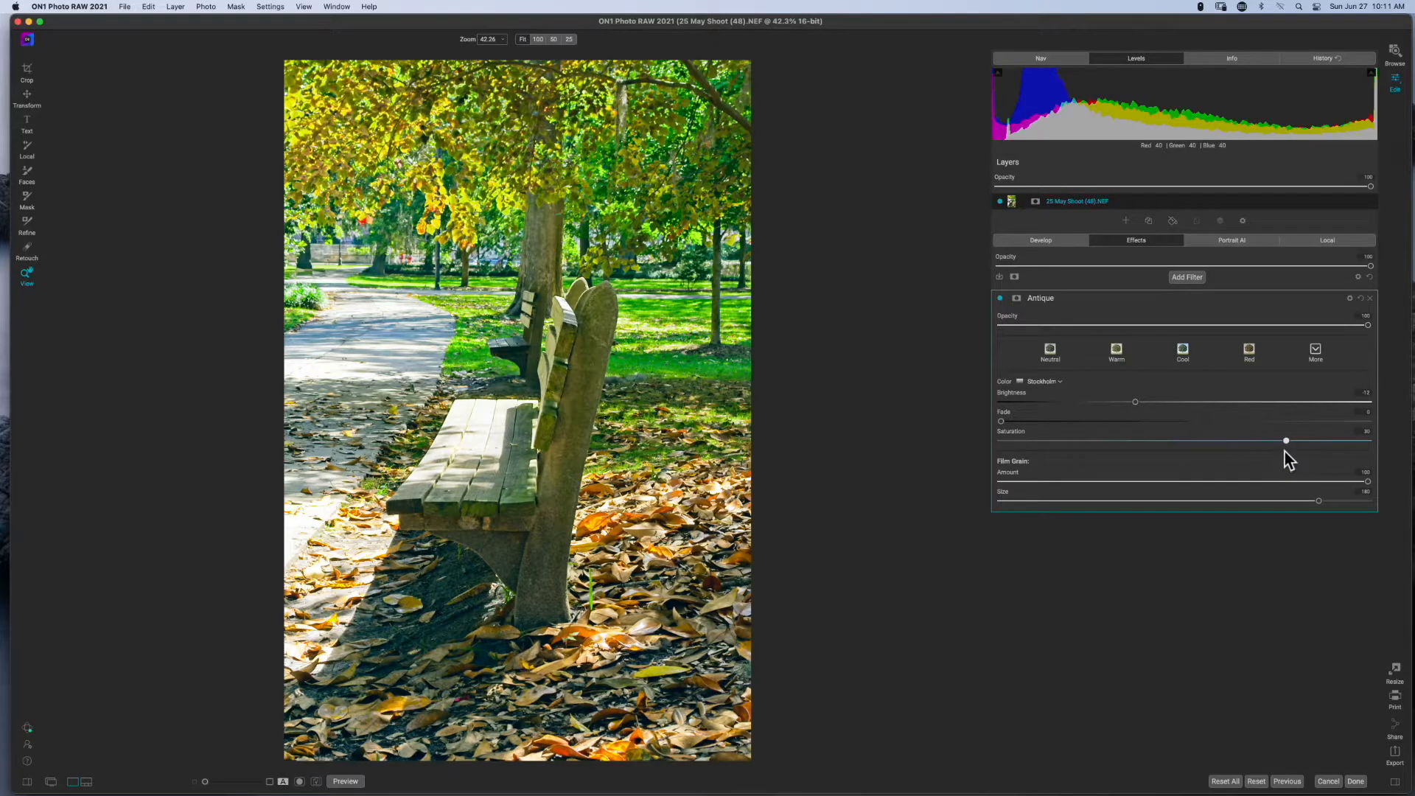
{"action": "left_click_drag", "start_coordinate": [1286, 442], "coordinate": [1188, 442]}
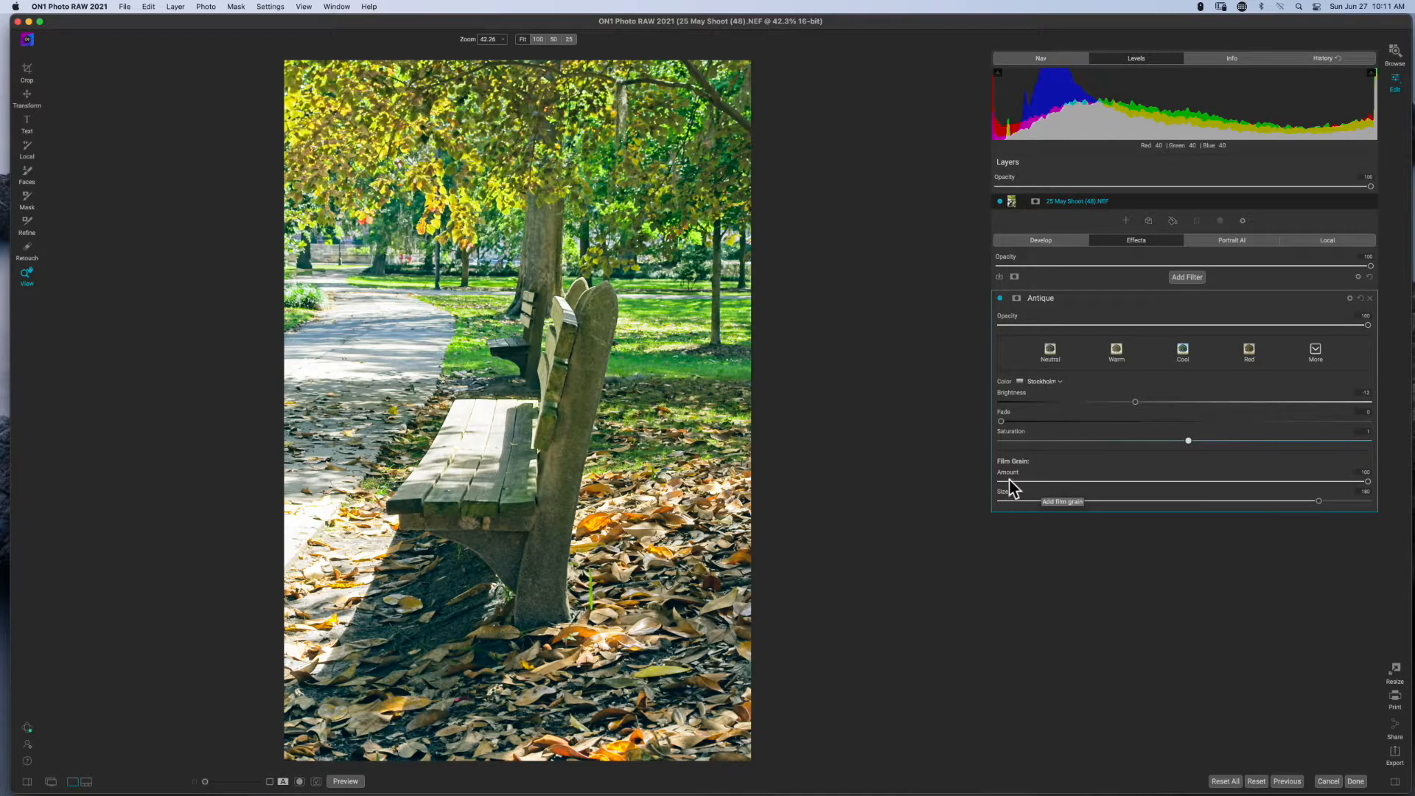
Step: Test the Antique filter's film grain range, setting the amount to about 32 and the size to about 159
{"action": "left_click_drag", "start_coordinate": [1366, 481], "coordinate": [1062, 483]}
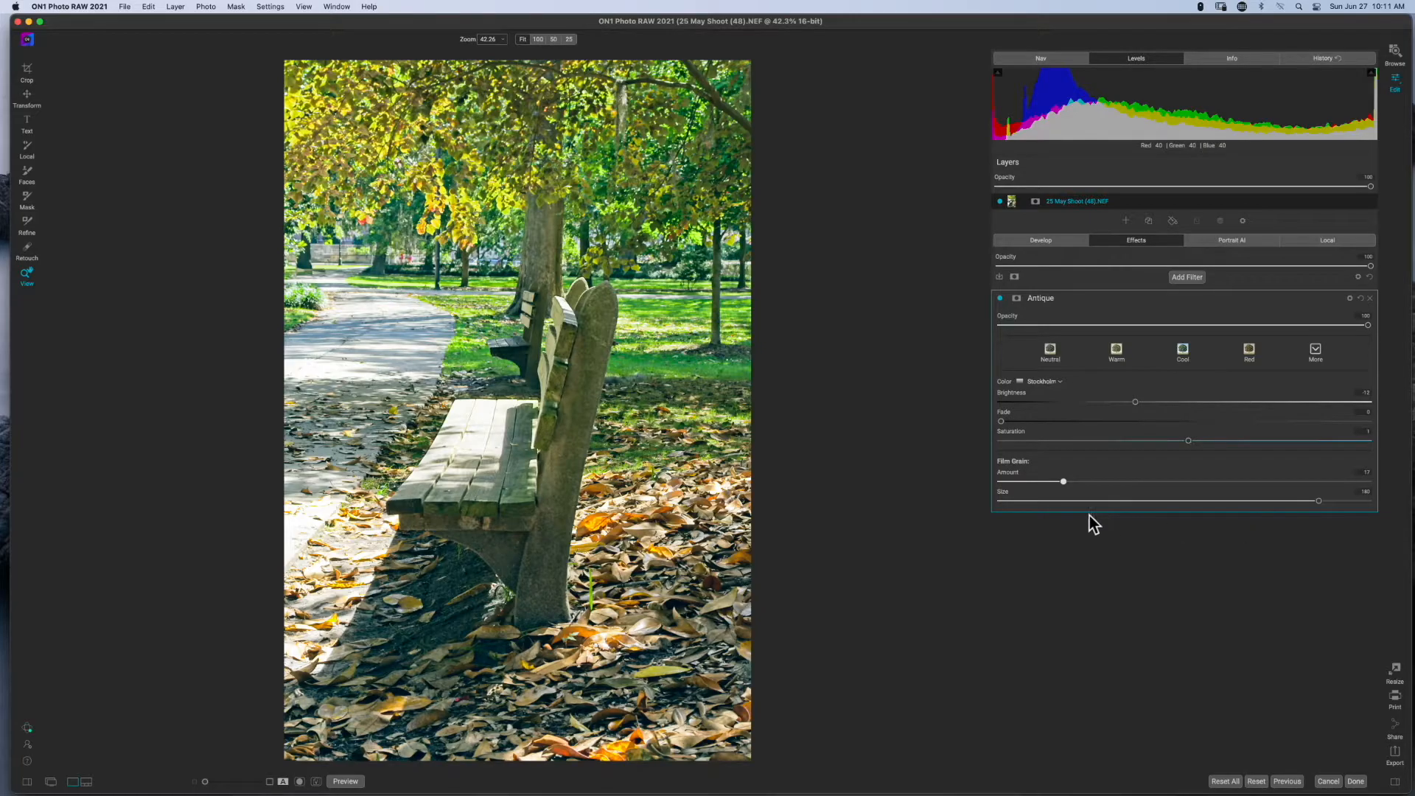
{"action": "left_click_drag", "start_coordinate": [1067, 483], "coordinate": [1109, 486]}
{"action": "left_click_drag", "start_coordinate": [1318, 501], "coordinate": [893, 515]}
{"action": "left_click_drag", "start_coordinate": [1111, 480], "coordinate": [994, 488]}
{"action": "left_click_drag", "start_coordinate": [1003, 485], "coordinate": [1118, 493]}
{"action": "left_click_drag", "start_coordinate": [1001, 502], "coordinate": [1267, 504]}
Step: Collapse the Antique filter settings and add an HDR Look filter
{"action": "left_click", "coordinate": [1161, 298]}
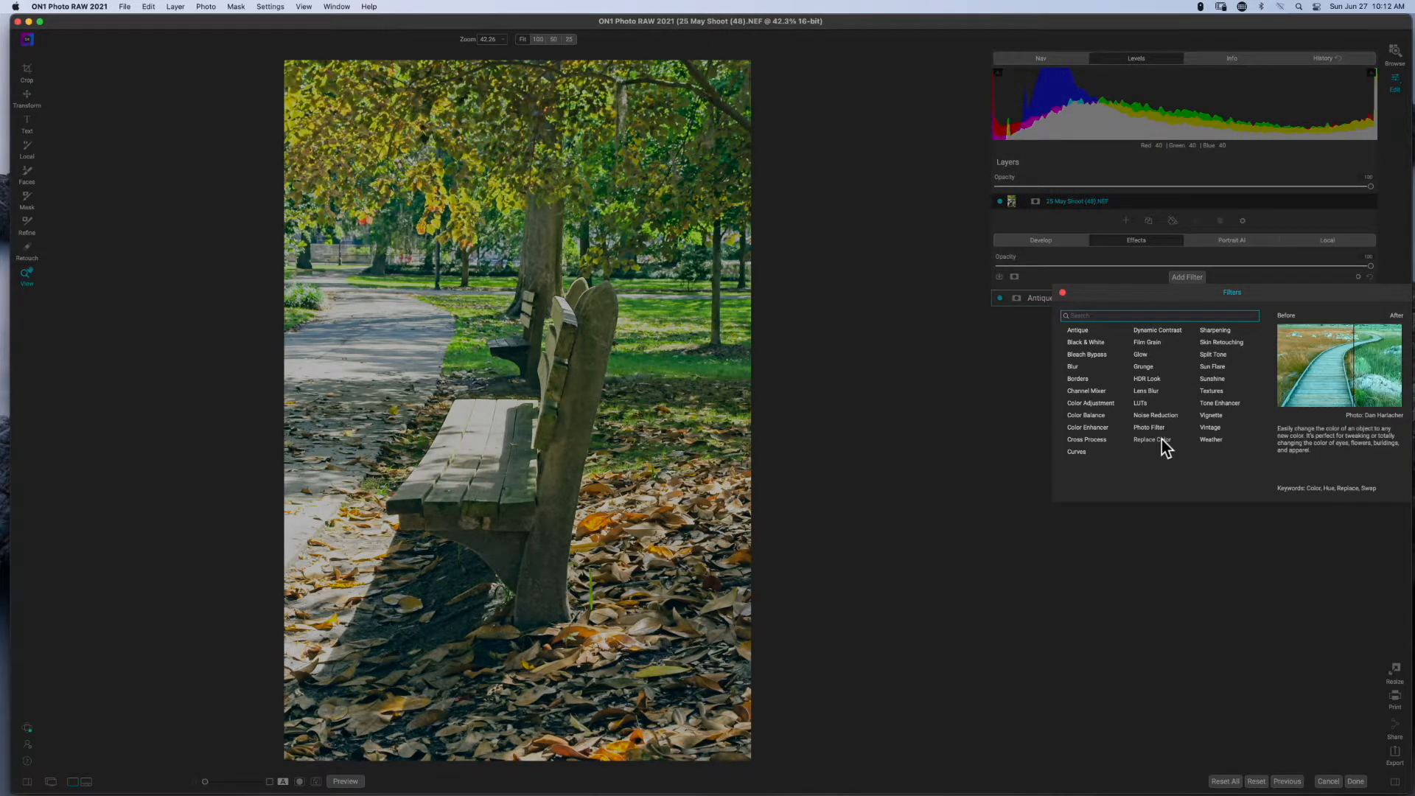
{"action": "left_click", "coordinate": [1153, 379]}
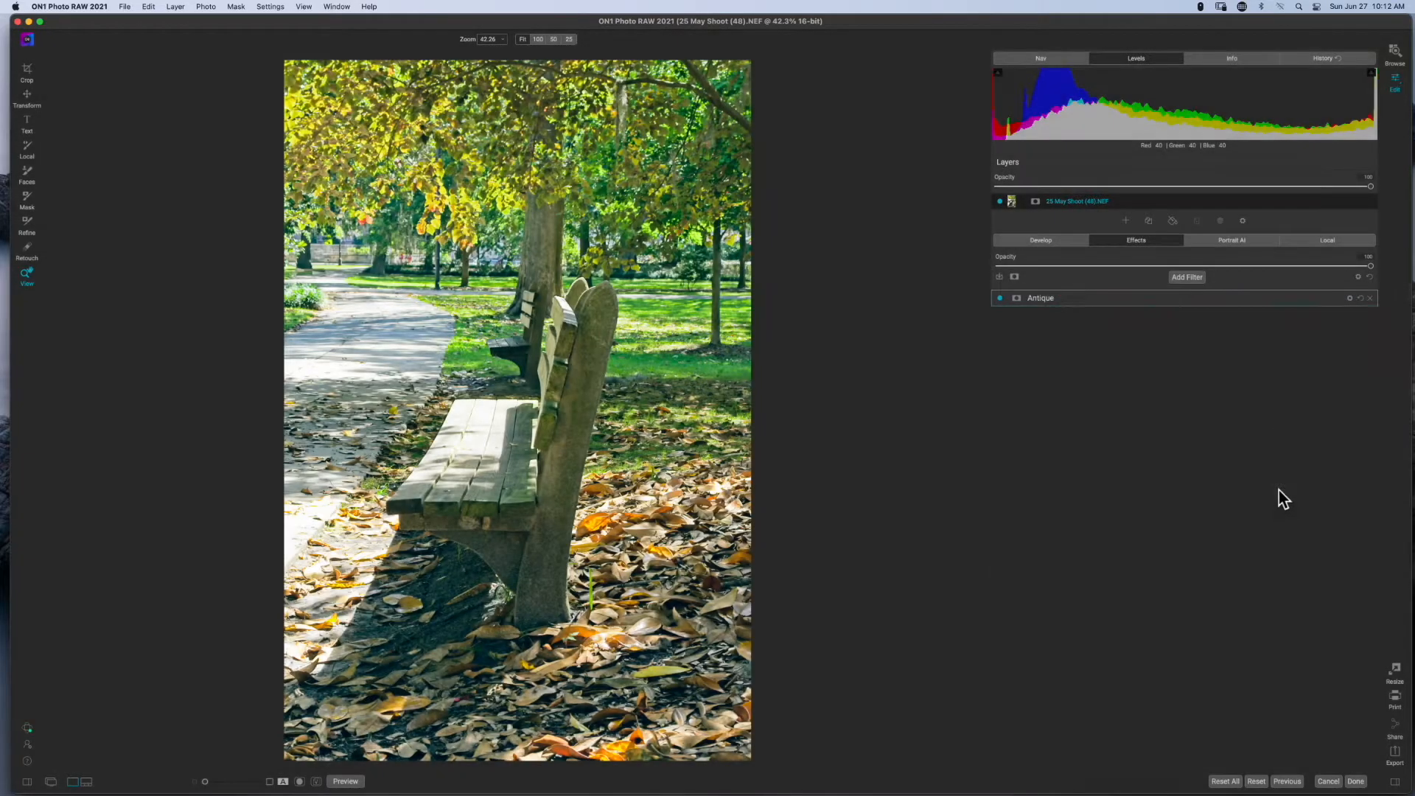
{"action": "left_click_drag", "start_coordinate": [1120, 299], "coordinate": [1009, 324]}
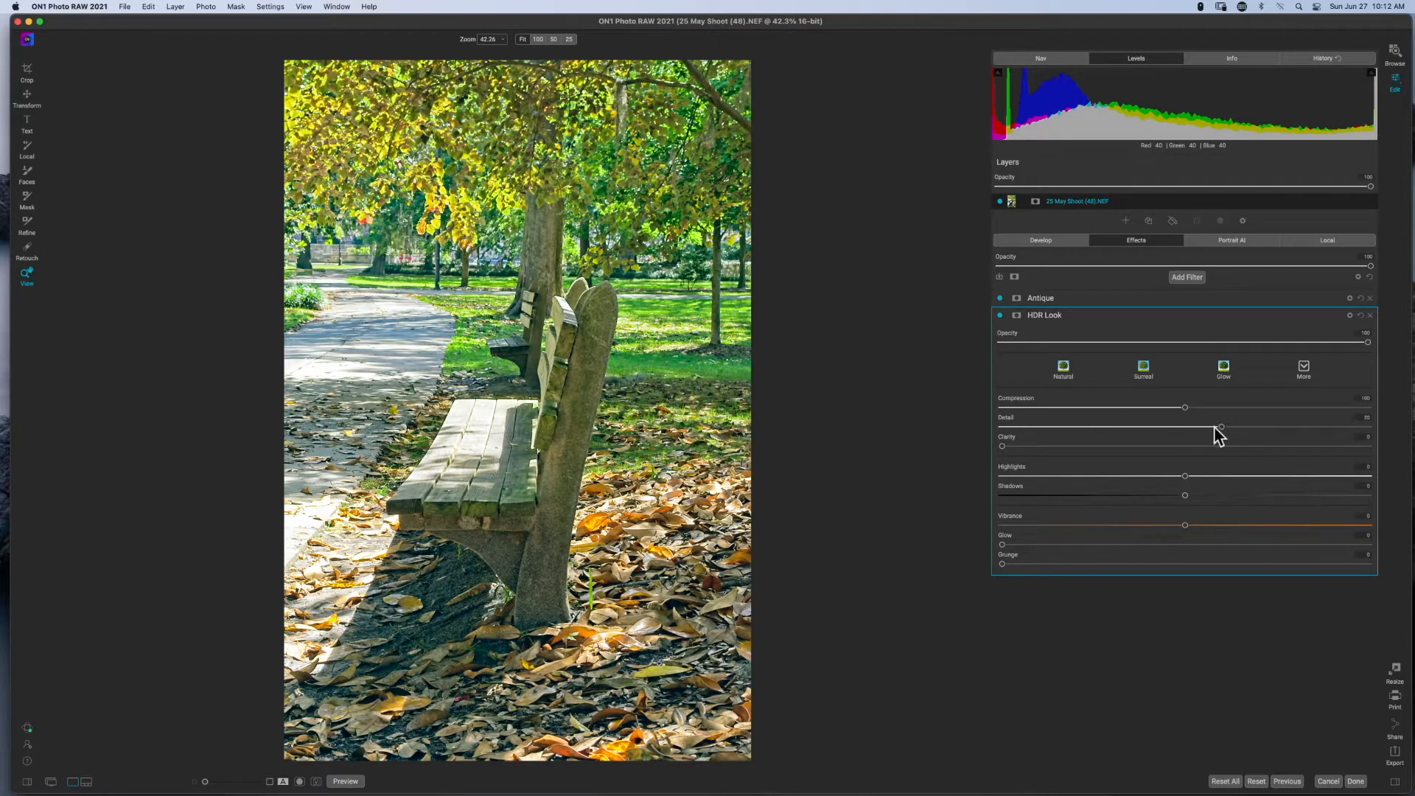
Step: Adjust the HDR Look filter with more detail, clarity about 28, vibrance about -42, and glow and grunge about 16 each
{"action": "left_click_drag", "start_coordinate": [1221, 428], "coordinate": [1267, 431]}
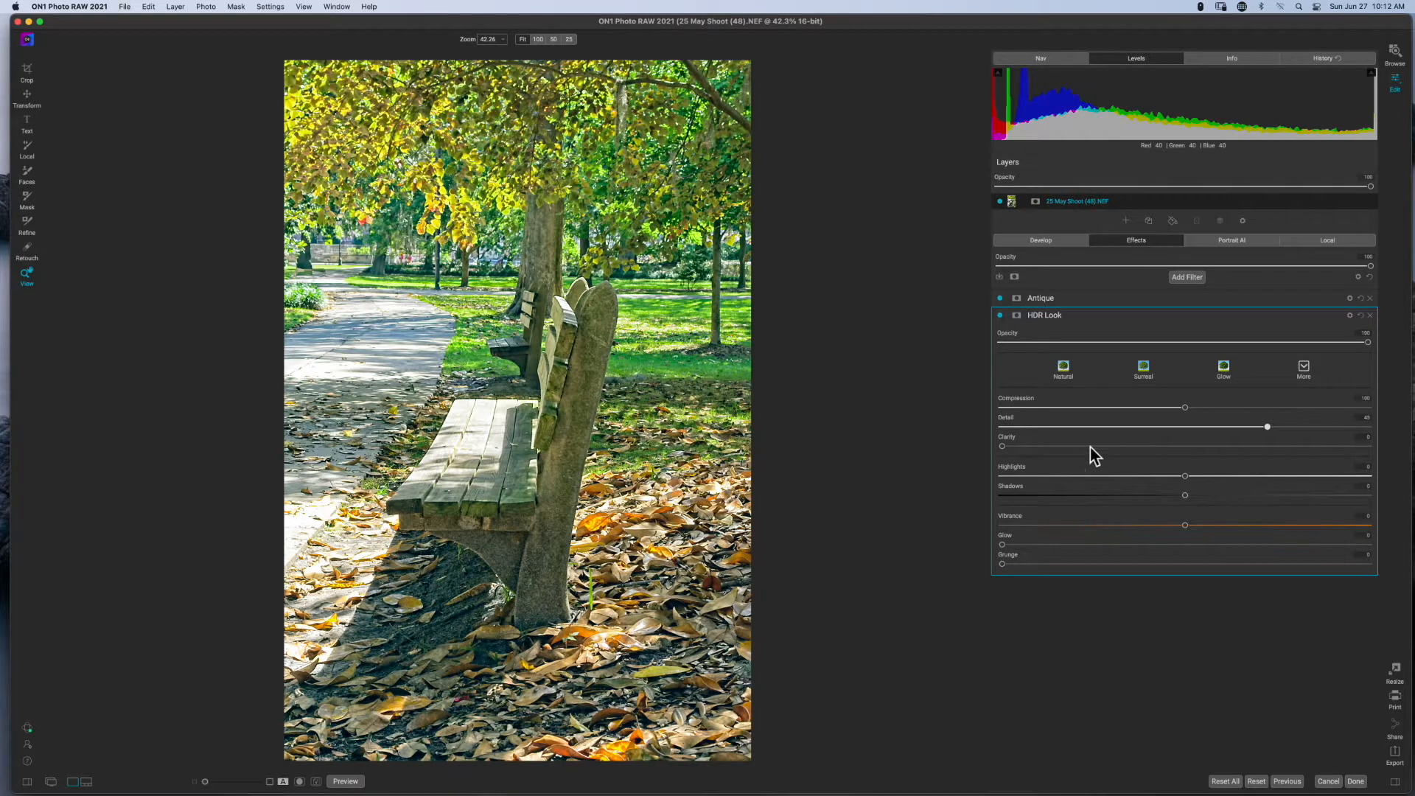
{"action": "left_click_drag", "start_coordinate": [1006, 449], "coordinate": [1103, 448]}
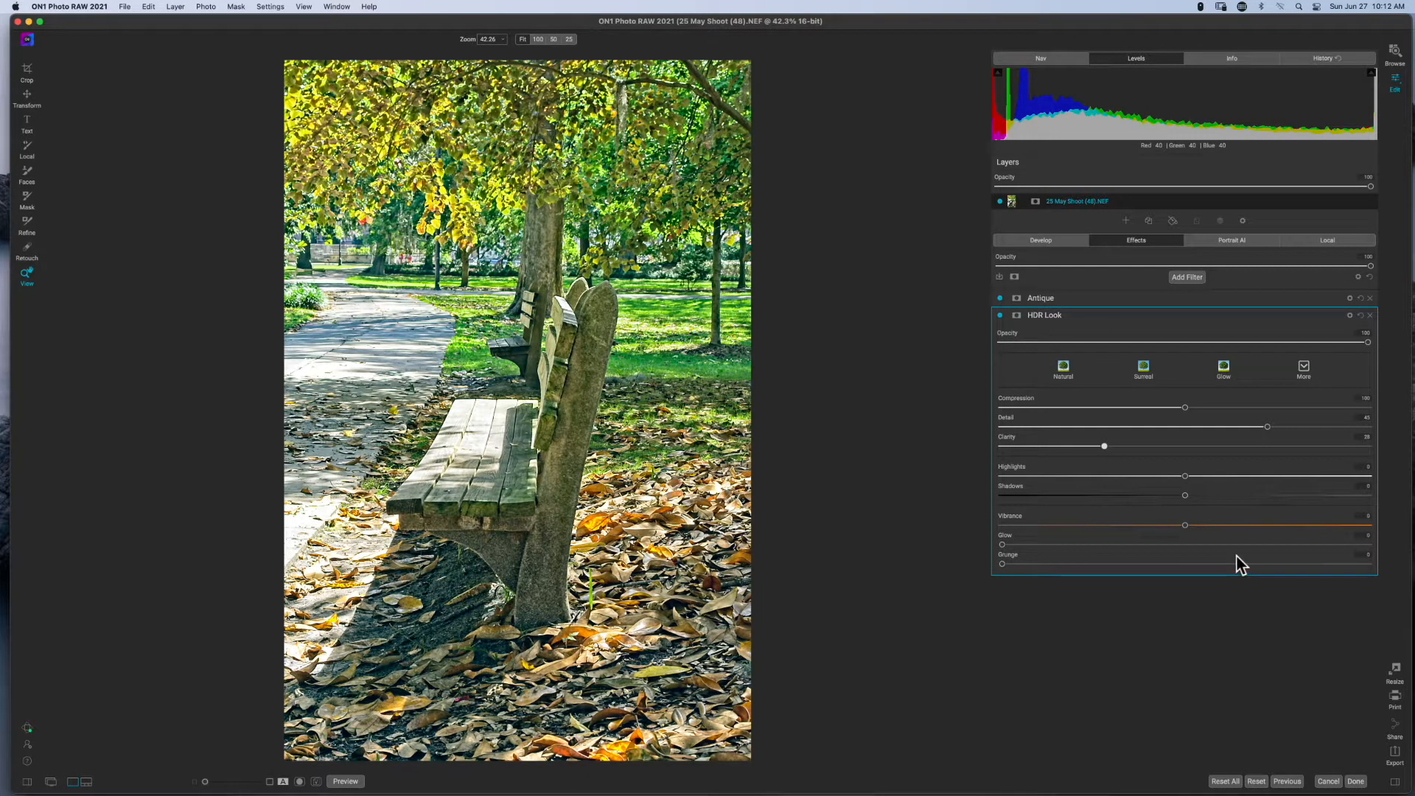
{"action": "left_click_drag", "start_coordinate": [1185, 525], "coordinate": [1107, 529]}
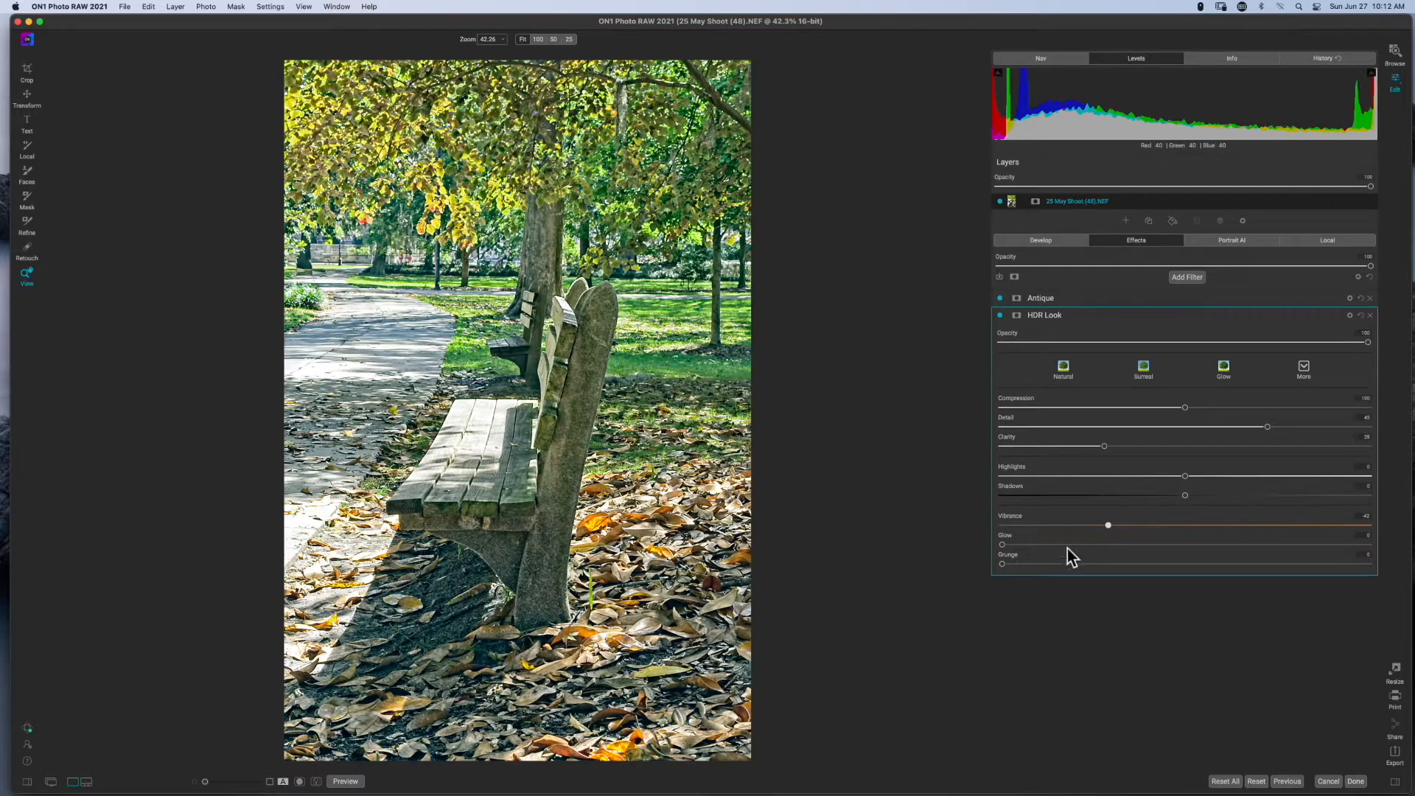
{"action": "left_click_drag", "start_coordinate": [1003, 545], "coordinate": [1061, 566]}
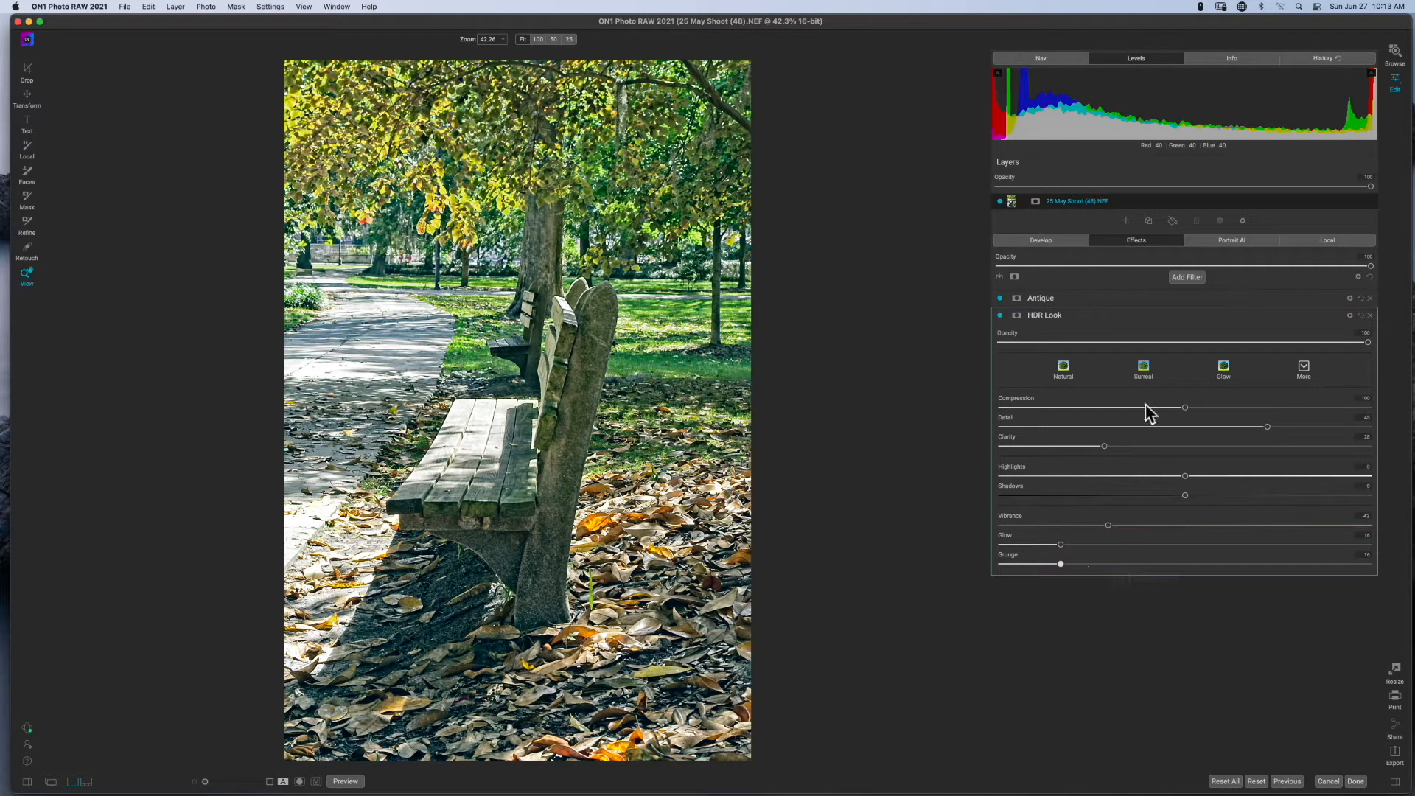
Step: Restyle the Antique filter with the Cairo color, brightness about 7, fade about 28 and saturation about -65
{"action": "left_click", "coordinate": [1076, 316]}
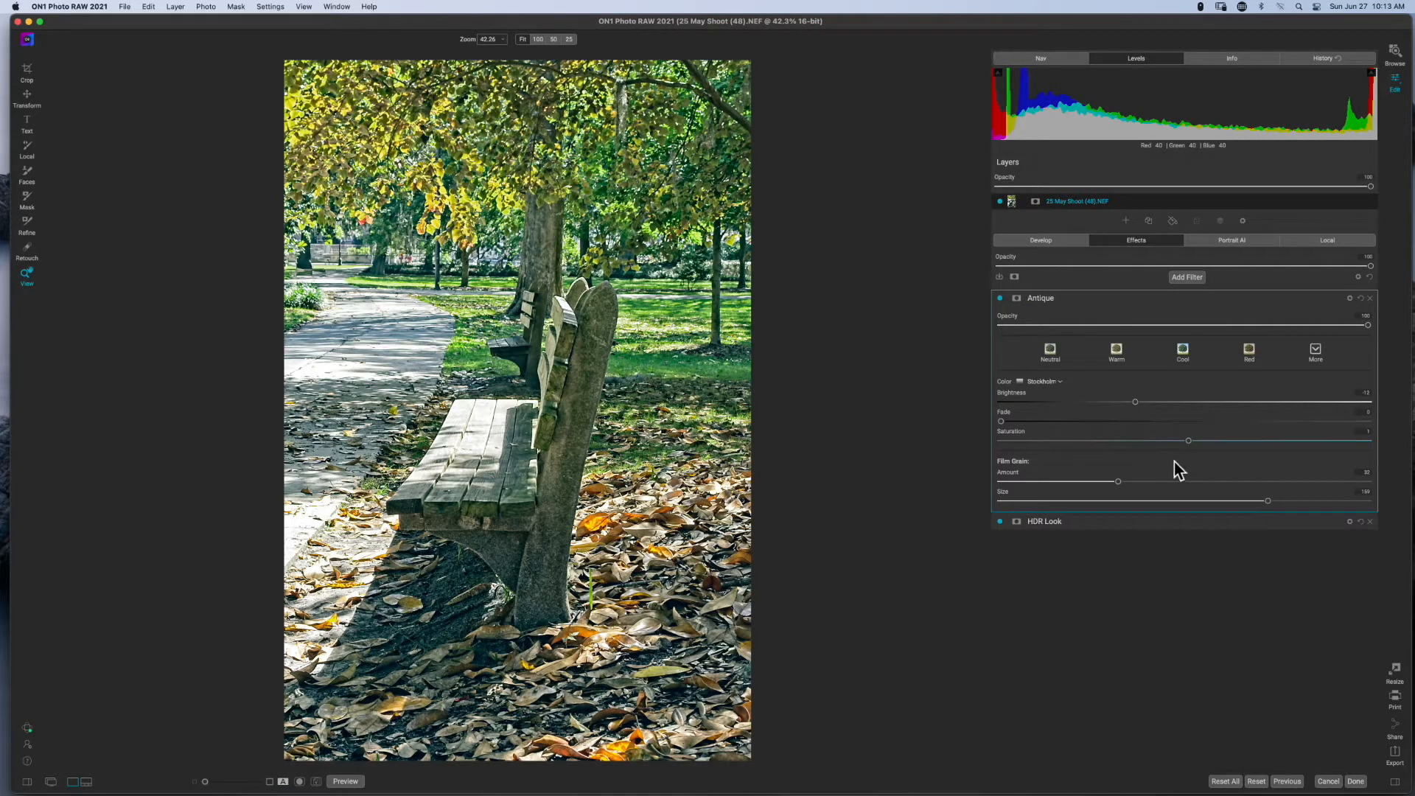
{"action": "left_click_drag", "start_coordinate": [1135, 402], "coordinate": [1204, 410]}
{"action": "left_click", "coordinate": [1045, 381]}
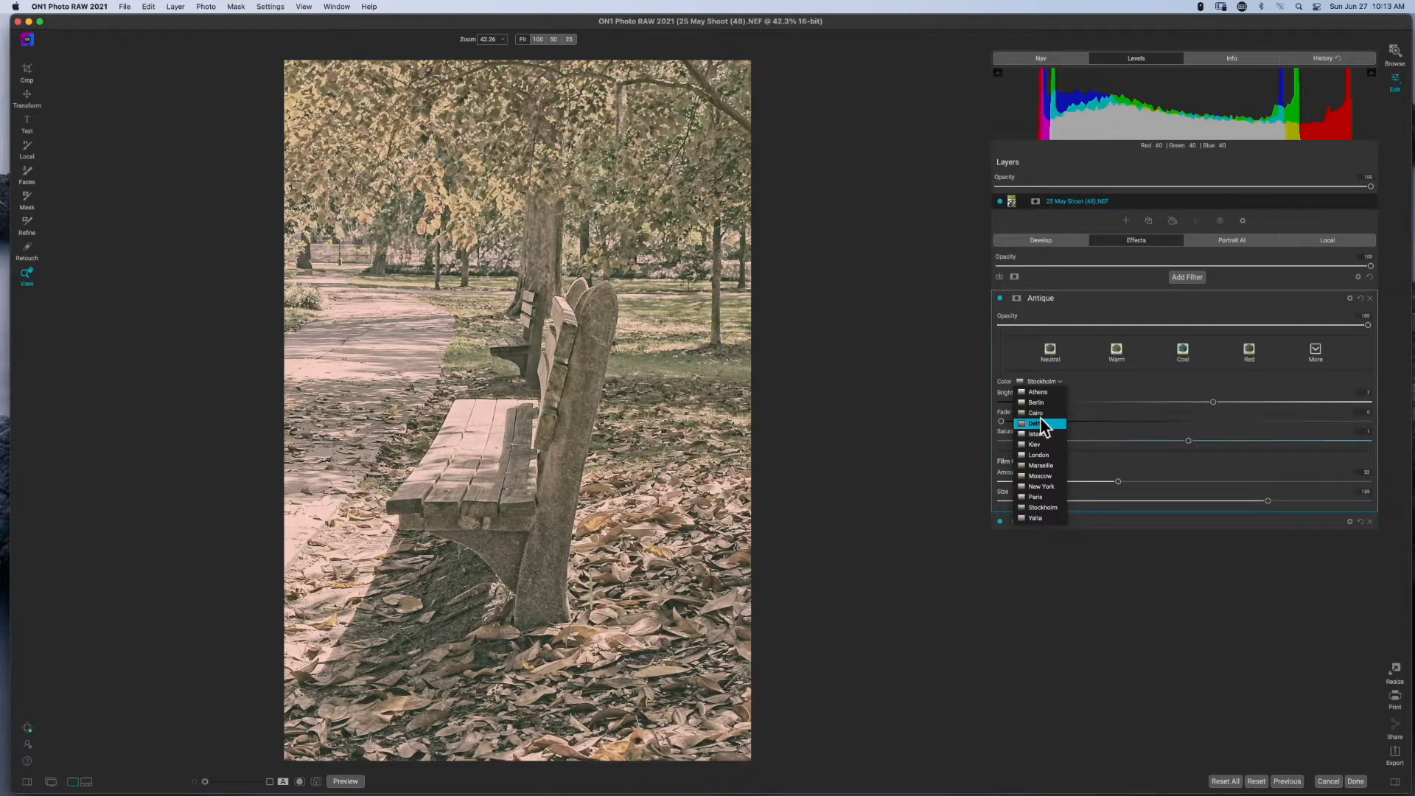
{"action": "left_click", "coordinate": [1045, 414]}
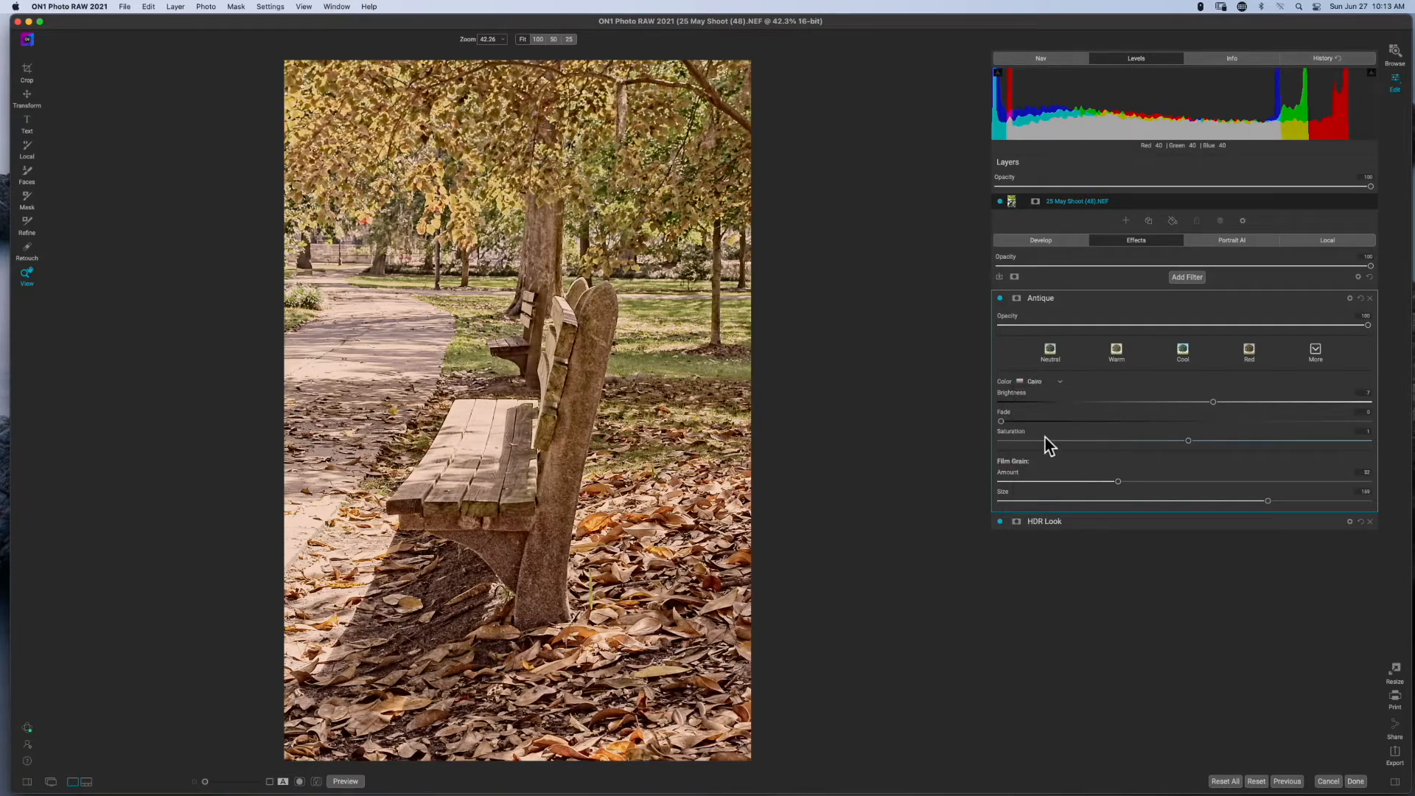
{"action": "left_click_drag", "start_coordinate": [1000, 421], "coordinate": [1103, 424]}
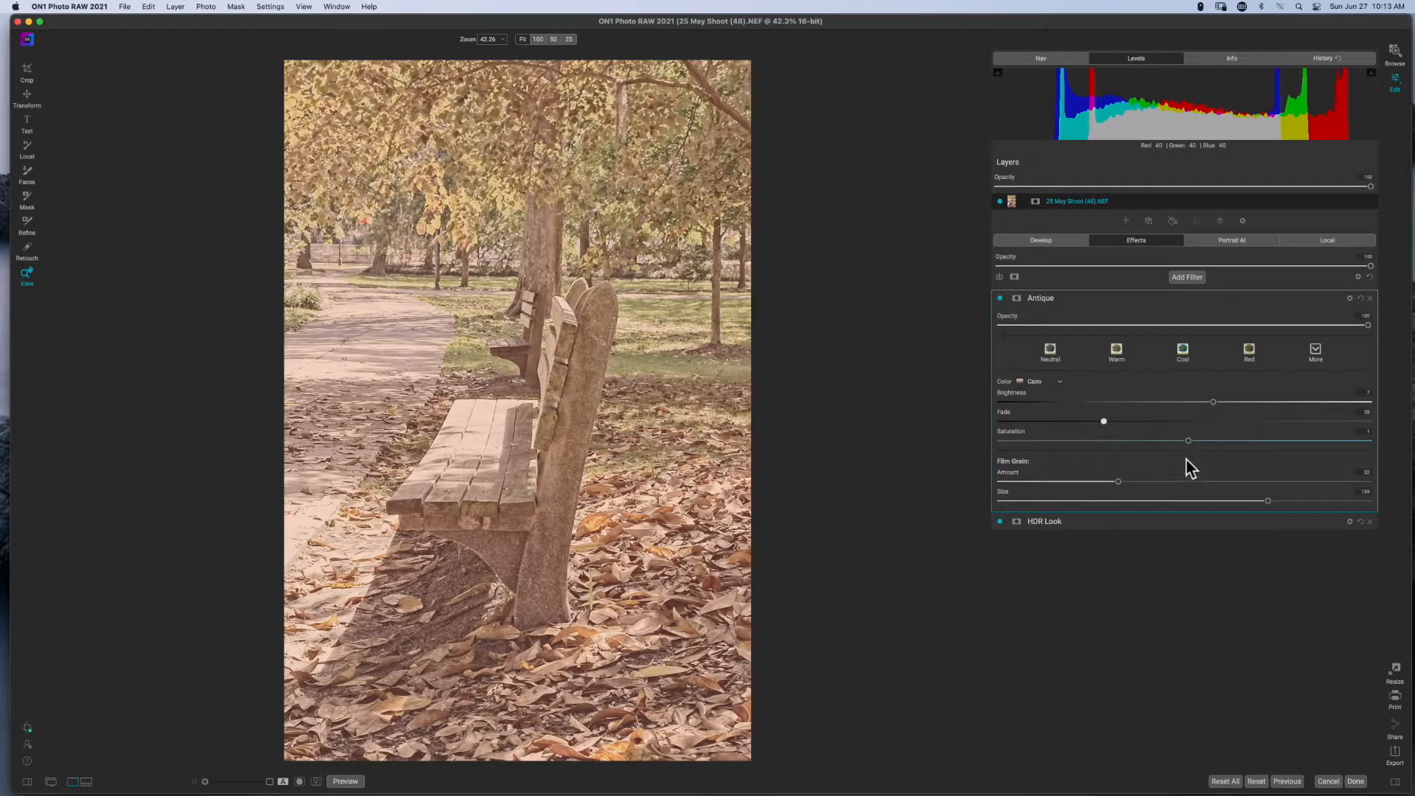
{"action": "left_click_drag", "start_coordinate": [1188, 442], "coordinate": [1037, 448]}
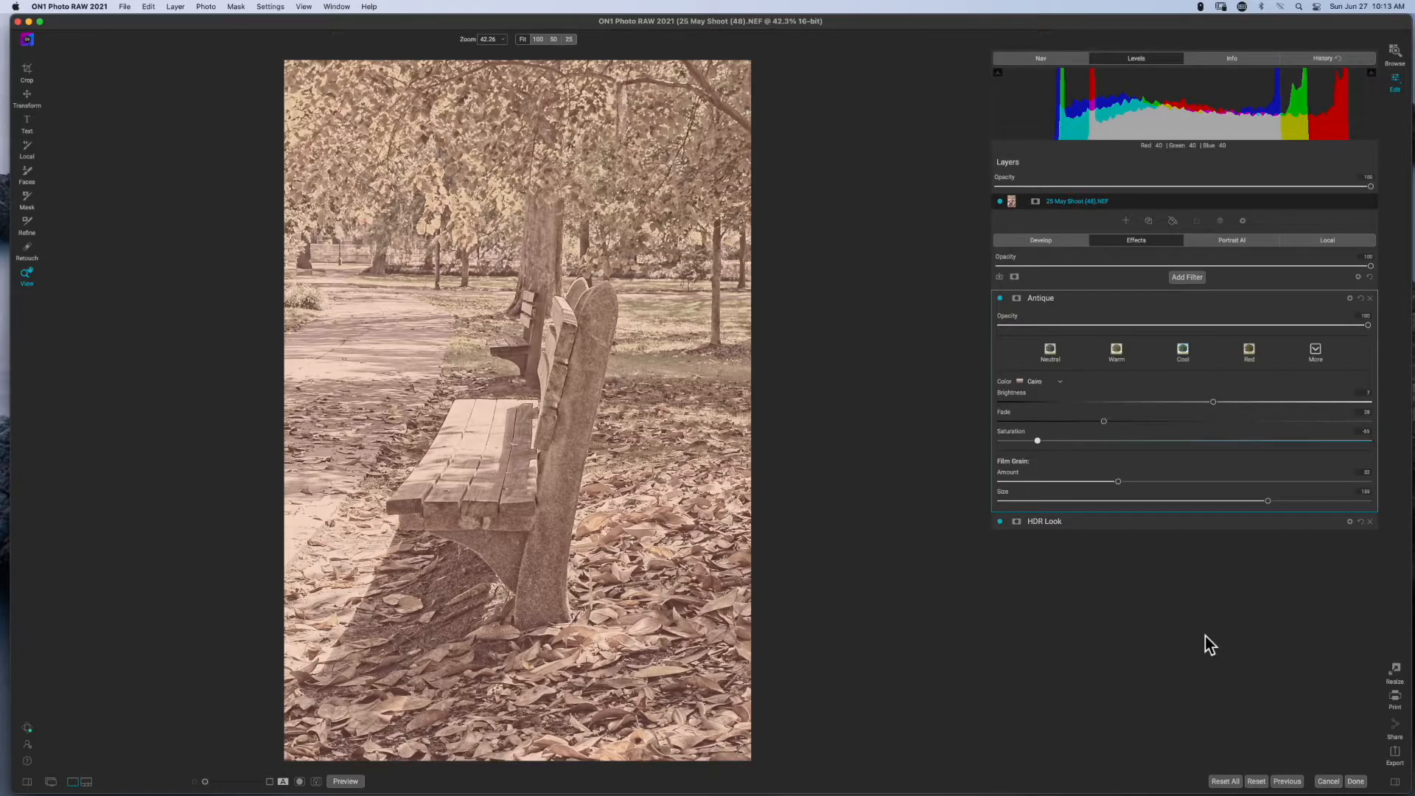
Step: Compare the photo with the HDR Look filter switched off and on again
{"action": "left_click", "coordinate": [1000, 521]}
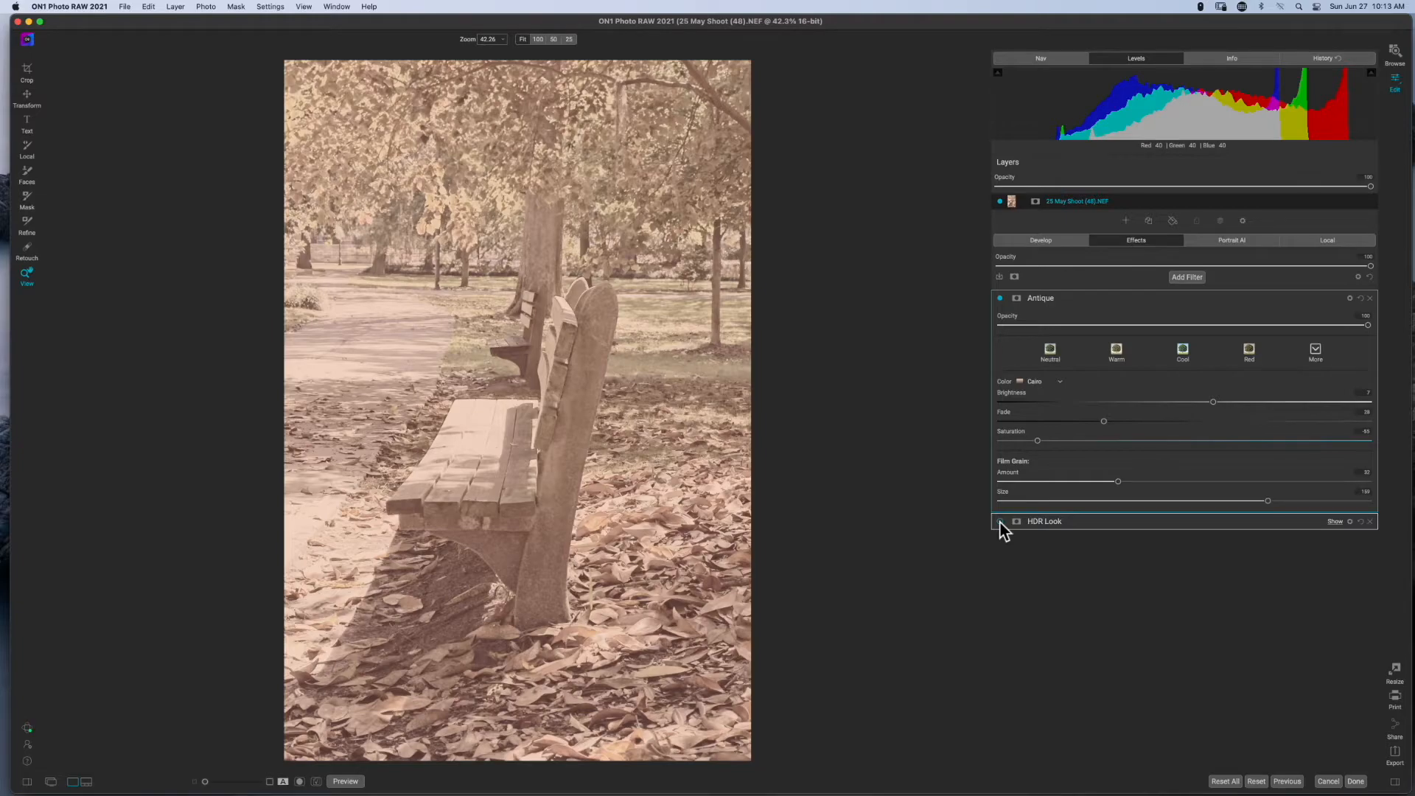
{"action": "left_click", "coordinate": [1001, 523]}
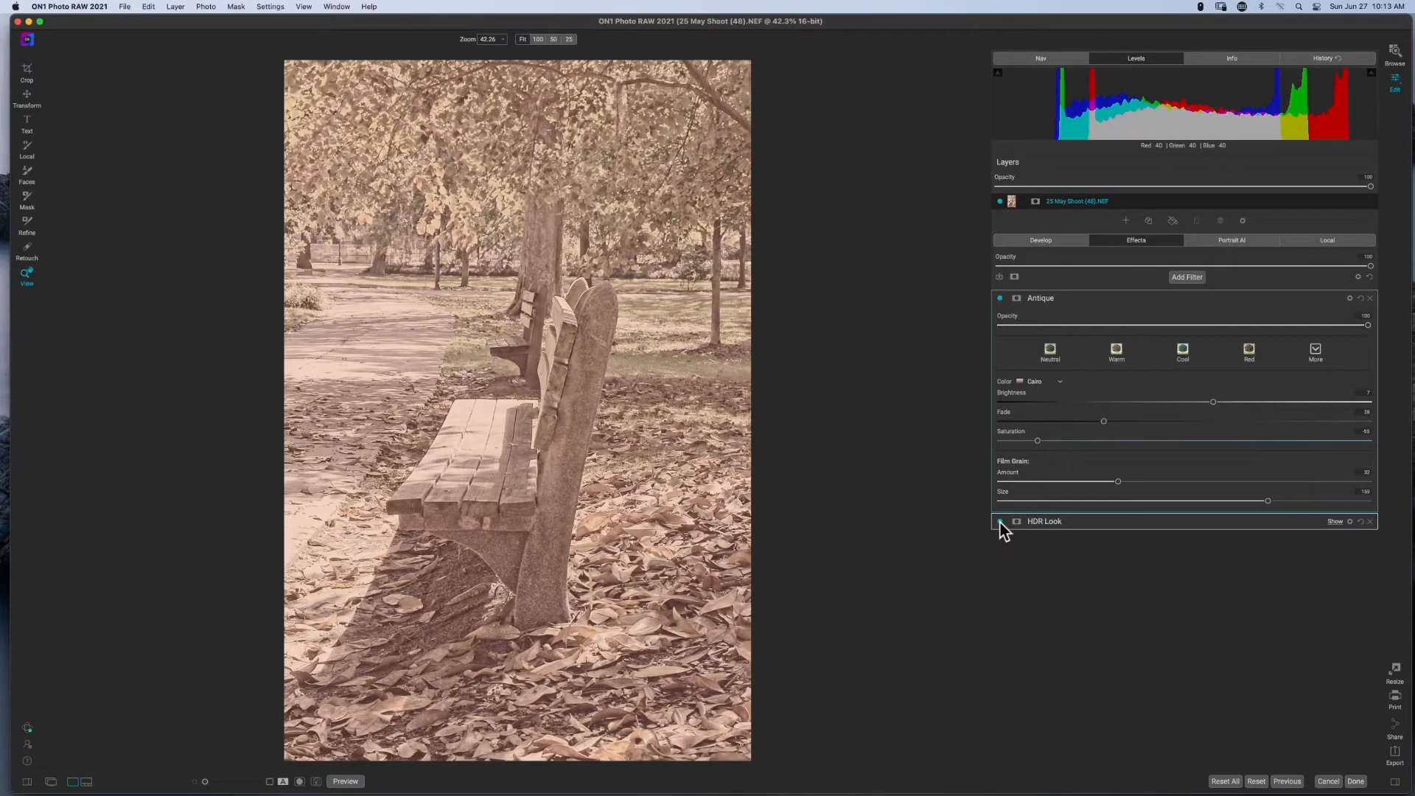